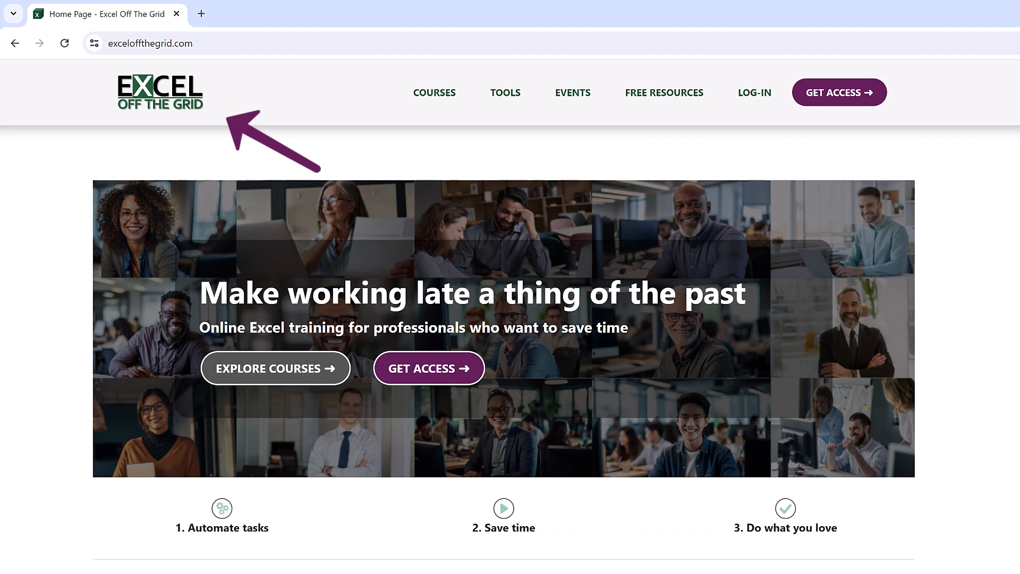
Copy the image address of the website's header logo and paste it into cell E6 of the Excel sheet
right_click(153, 106)
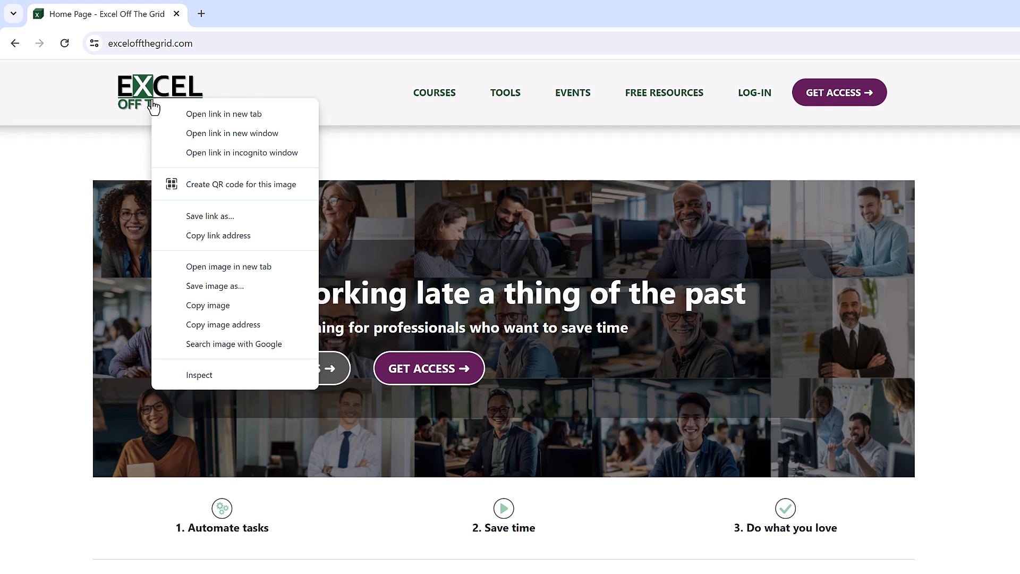
left_click(238, 325)
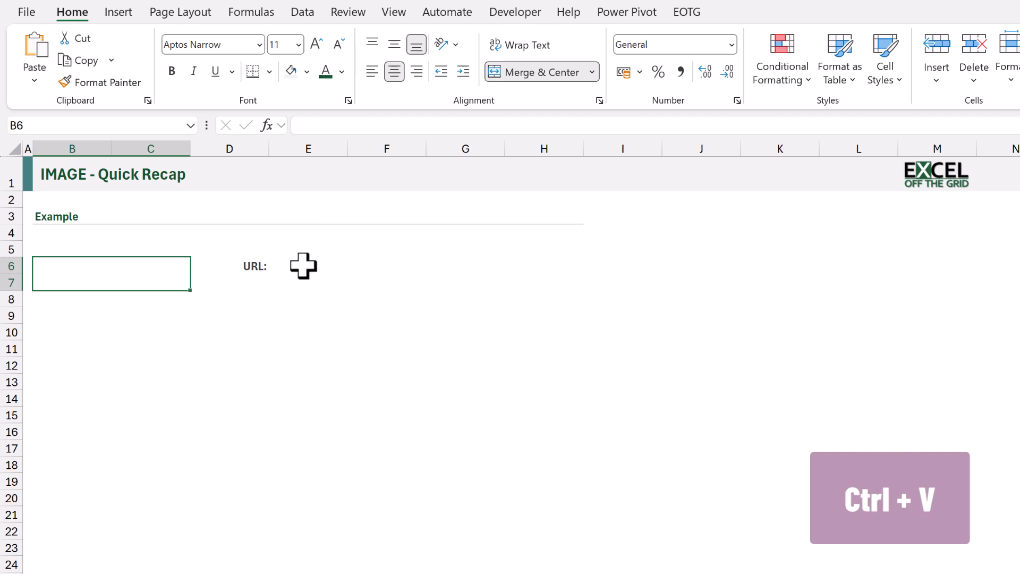
left_click(304, 265)
type("https://exceloffthegrid.com/wp-content/uploads/2023/10/cropped-EOTG-Logo-Transparent-Shadow.png")
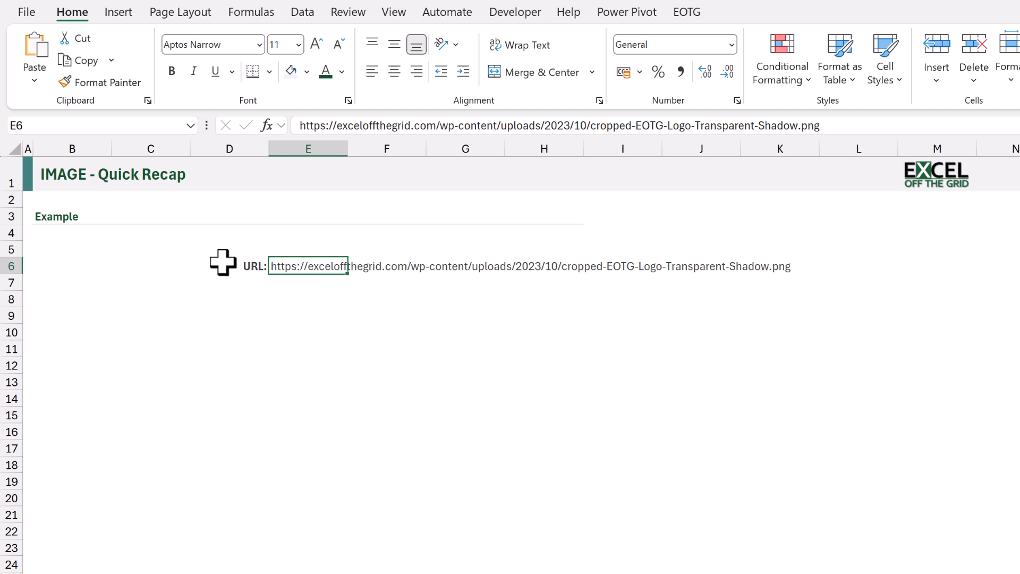
Enter the formula =IMAGE(E6) in the merged cell B6 to show the logo from its URL
left_click(143, 265)
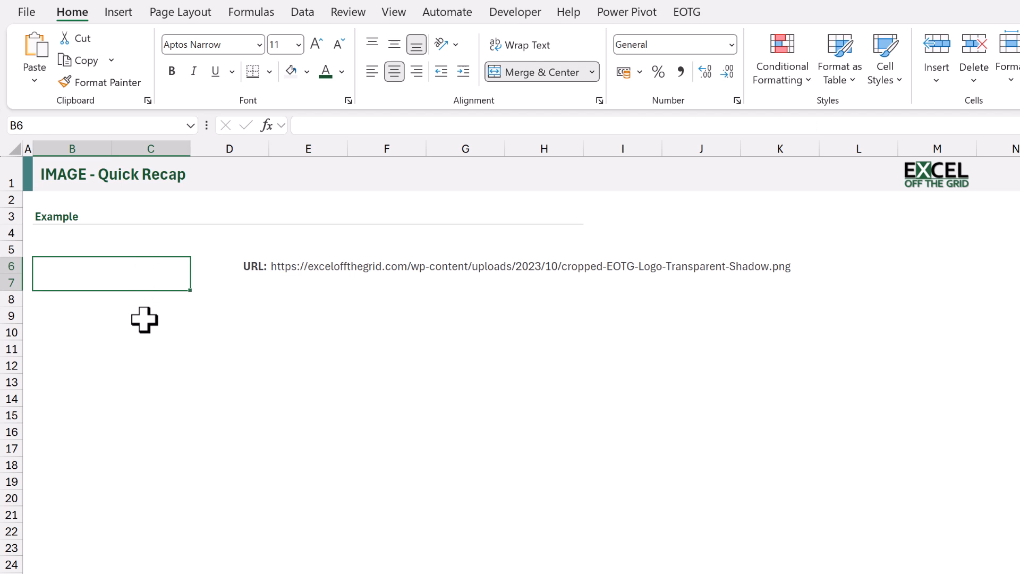
type("=IMAGE(")
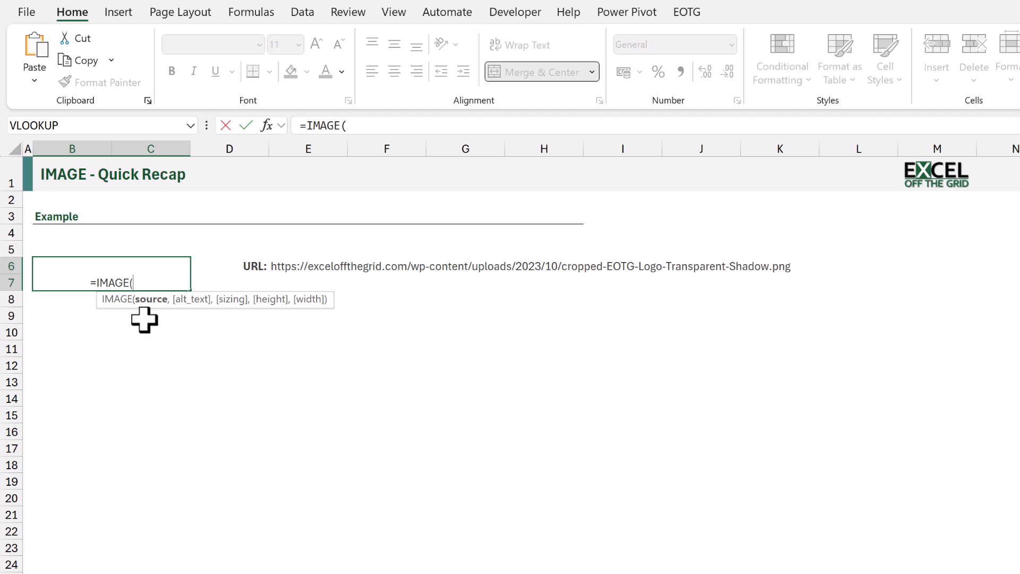
type("E6")
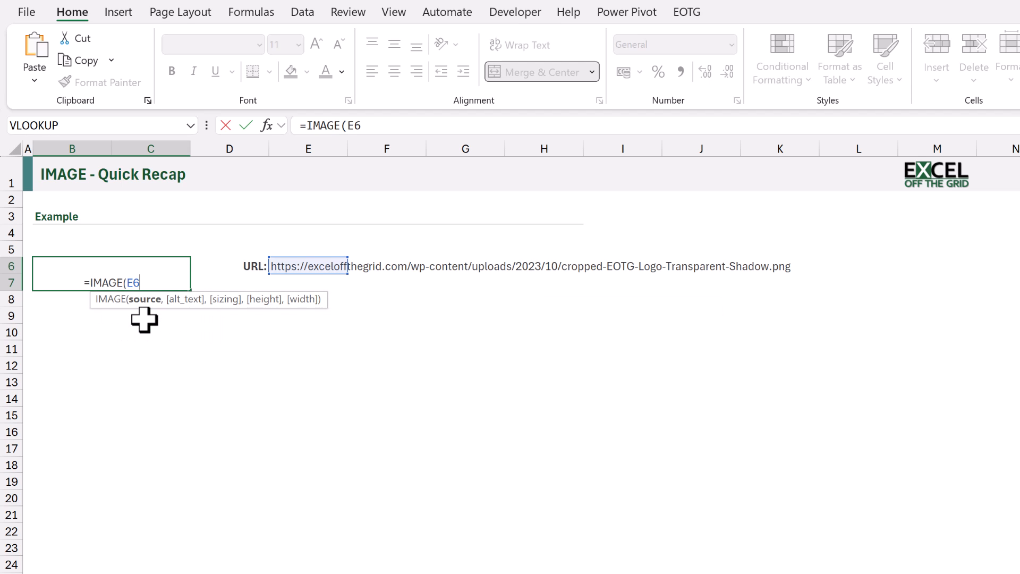
type(")")
key("ctrl+Return")
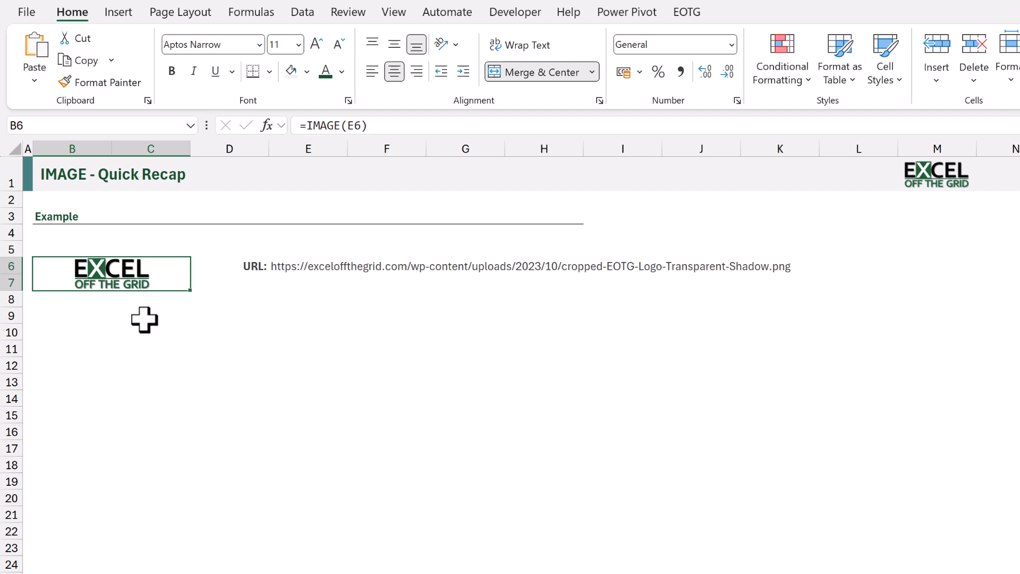
Add the alt text "EOTG Logo" as the second argument of the IMAGE formula in B6
key("F2")
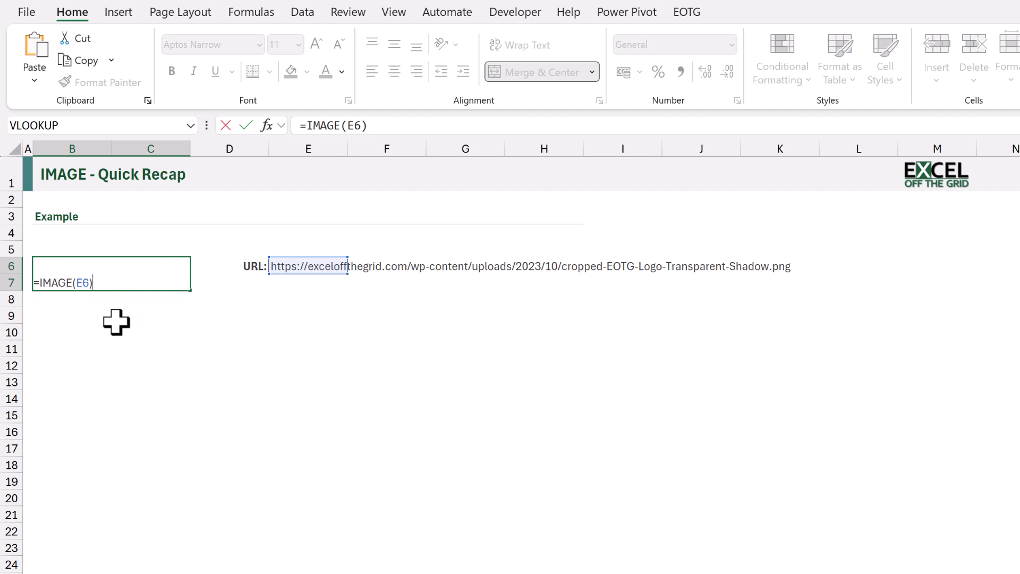
key("Left")
type(",")
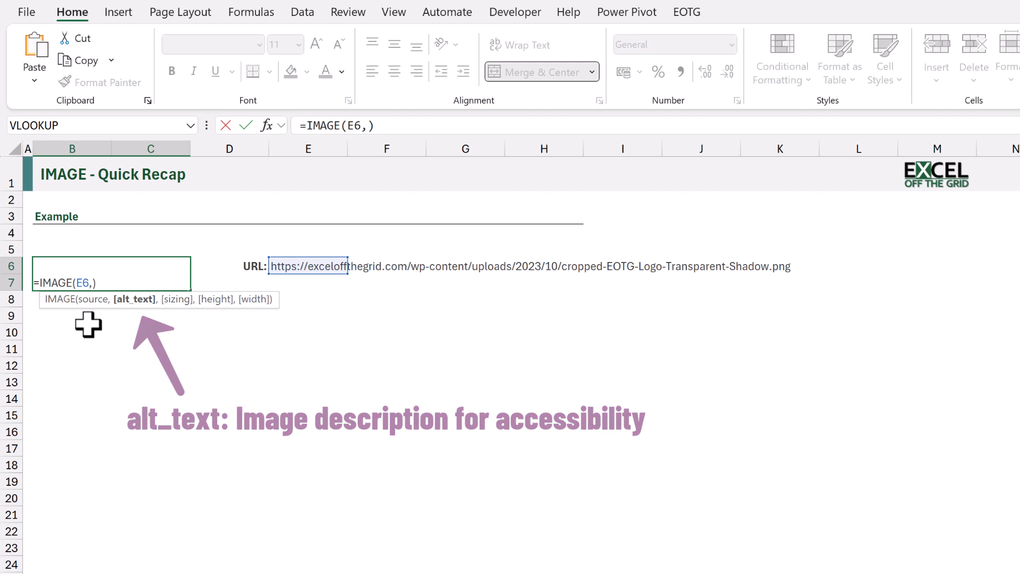
type("\"")
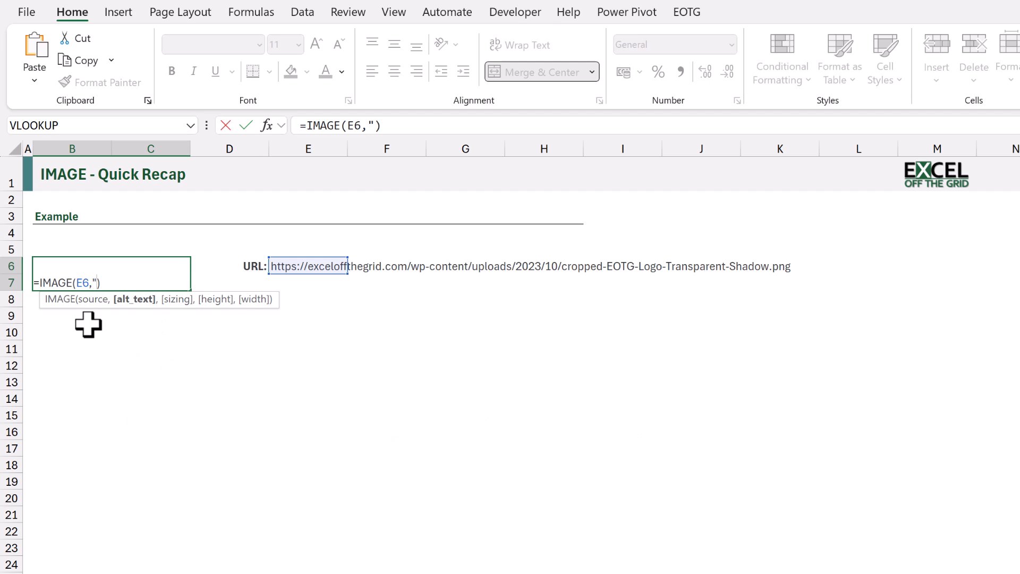
type("EOTG Logo\"")
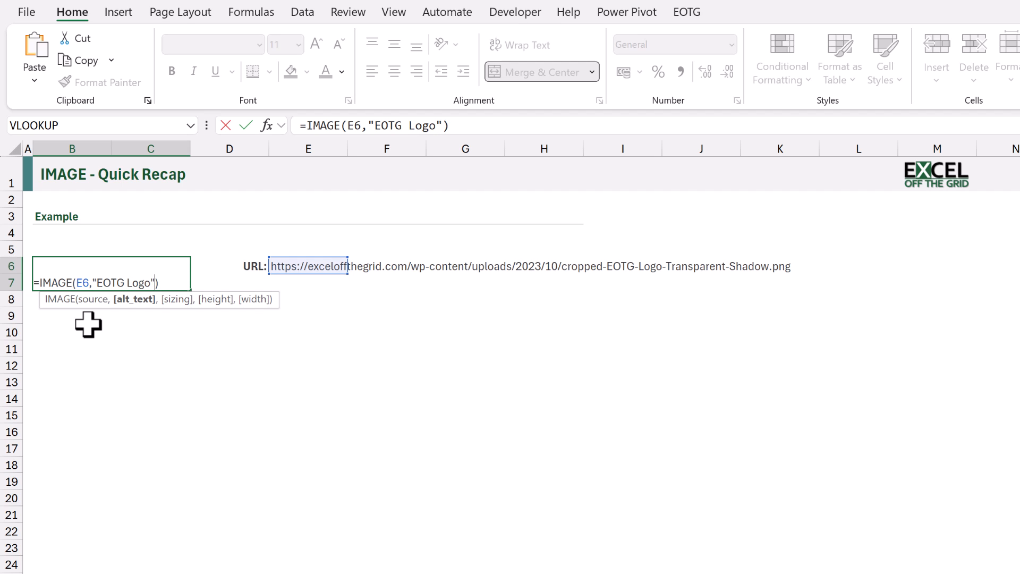
type(",")
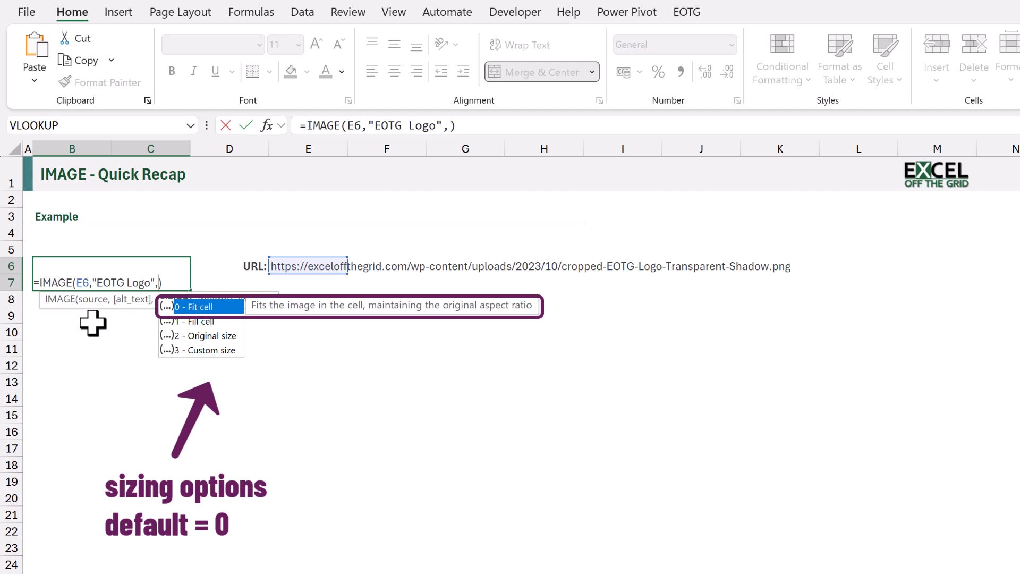
Add sizing option 1 (Fill cell) as the third argument of the IMAGE formula in B6
key("Down")
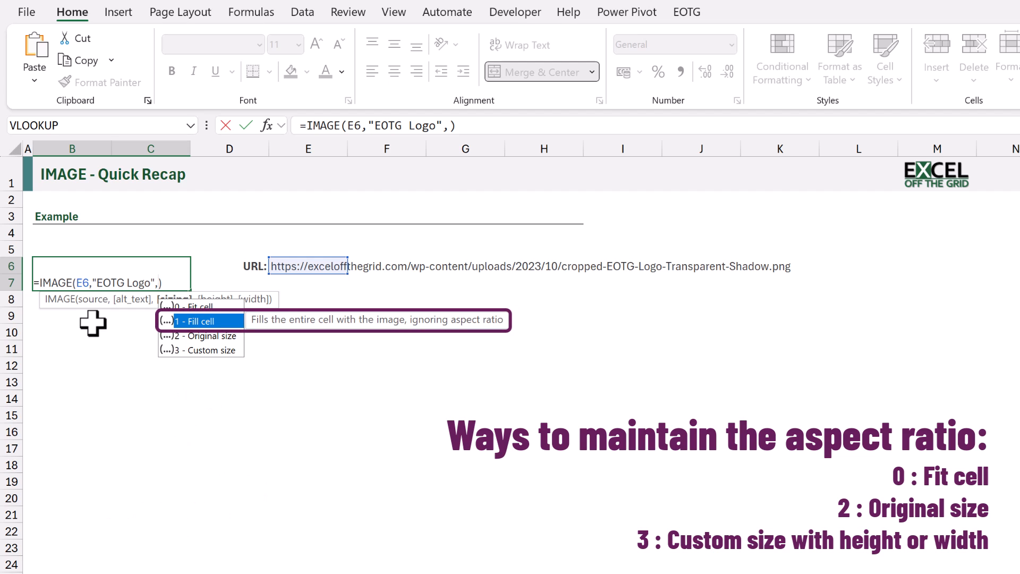
key("Down")
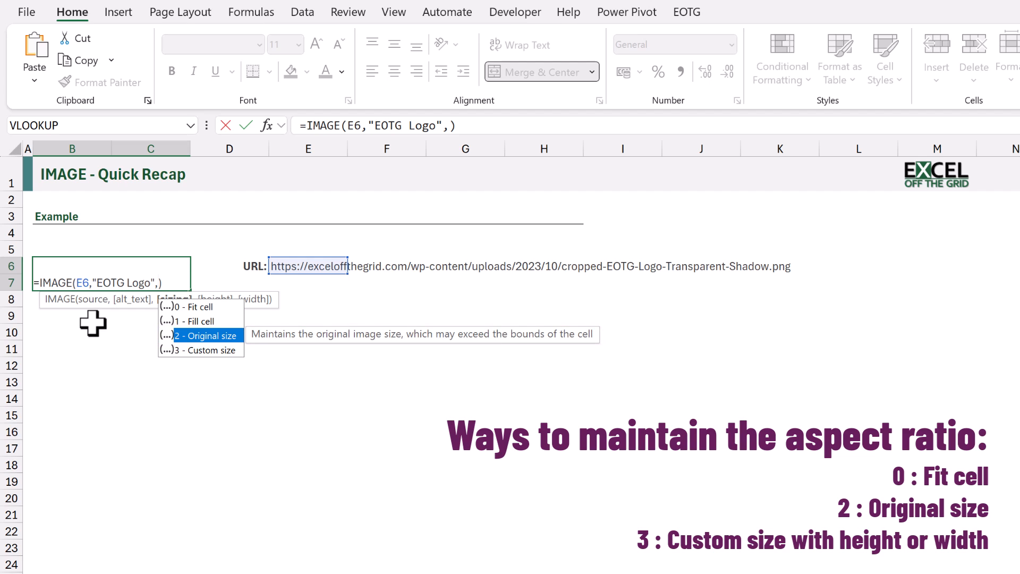
key("Down")
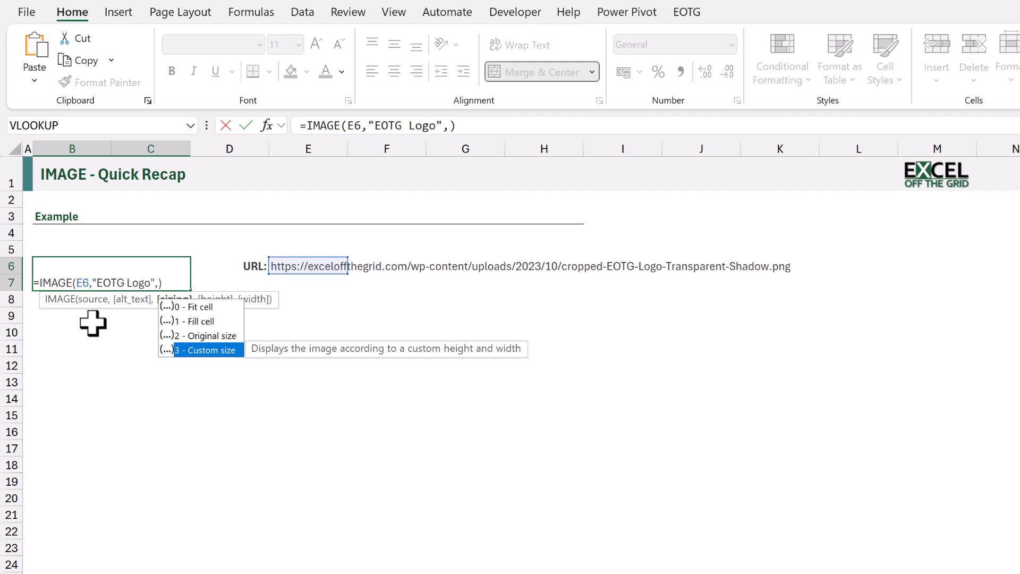
type("1")
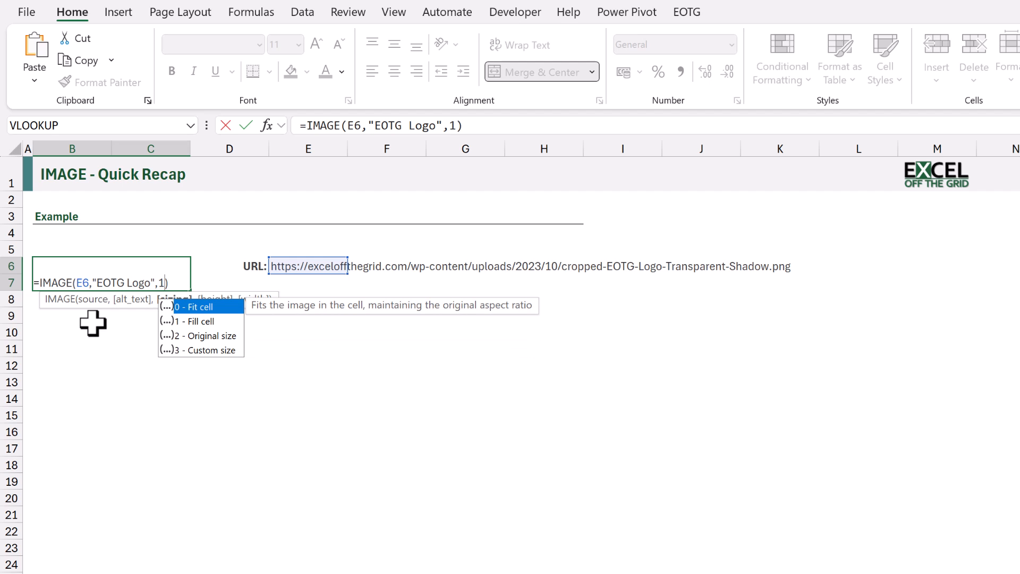
key("Return")
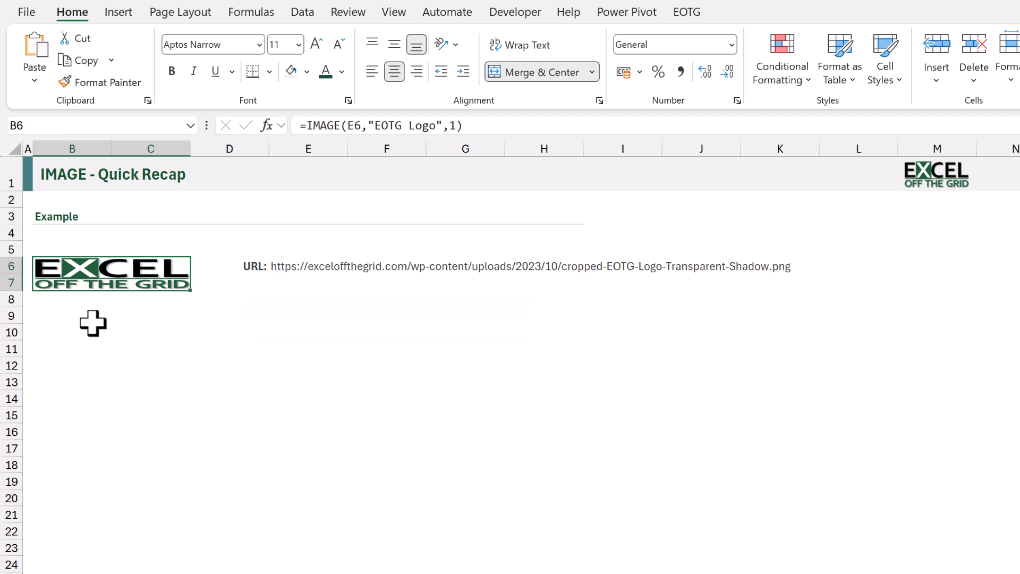
Change the sizing argument of the IMAGE formula in B6 to 0 (Fit cell)
key("F2")
key("Left")
key("BackSpace")
type("0")
key("Return")
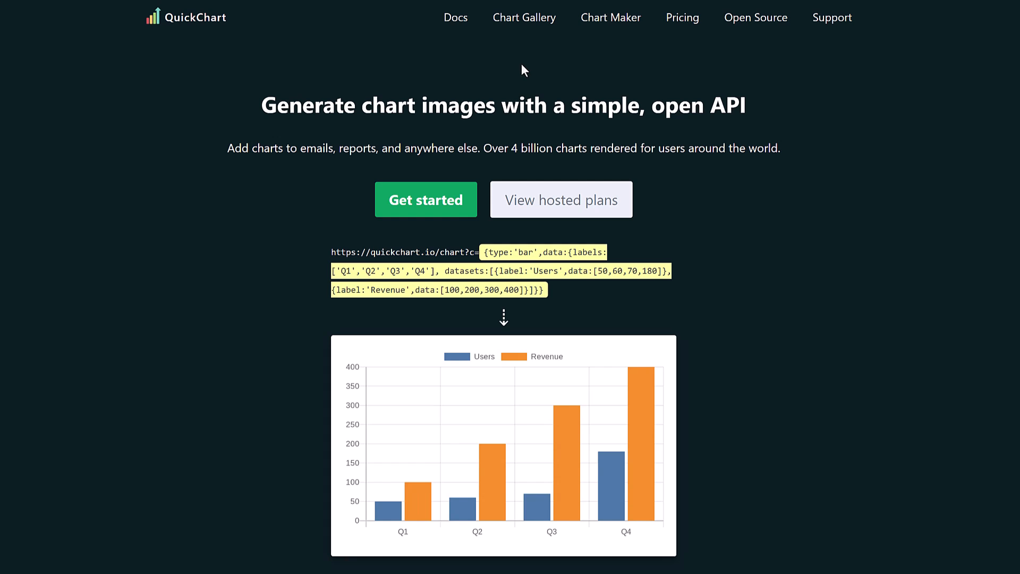
Open the QR Codes example from the Chart Gallery on the QuickChart website
left_click(528, 27)
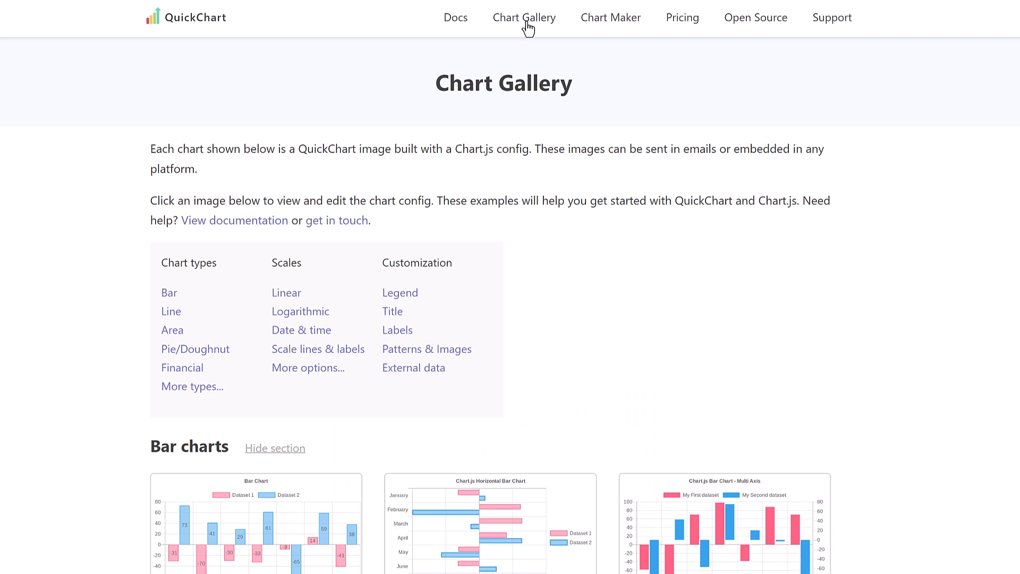
scroll(585, 298, "down", 20)
scroll(586, 297, "down", 15)
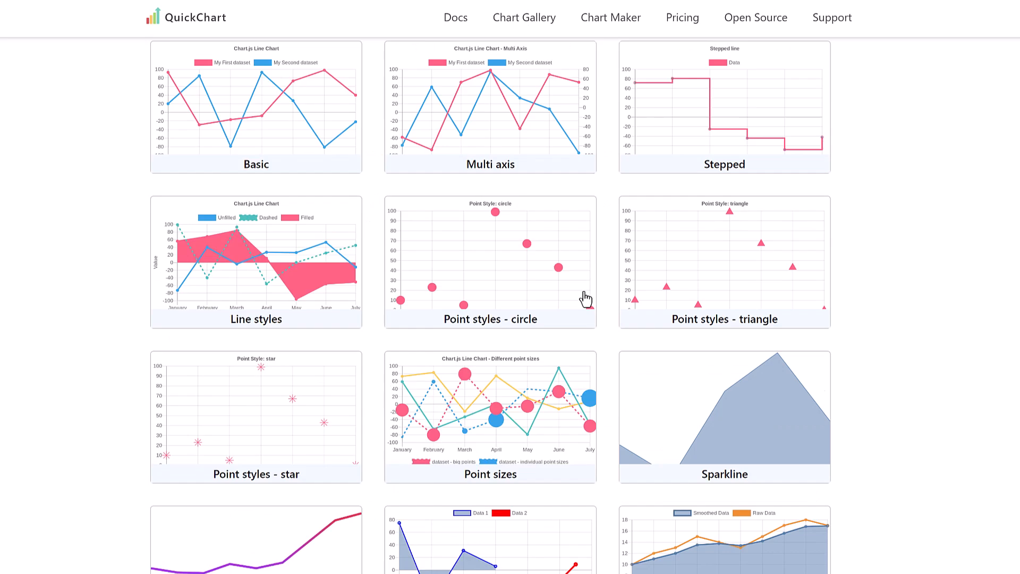
scroll(585, 298, "down", 15)
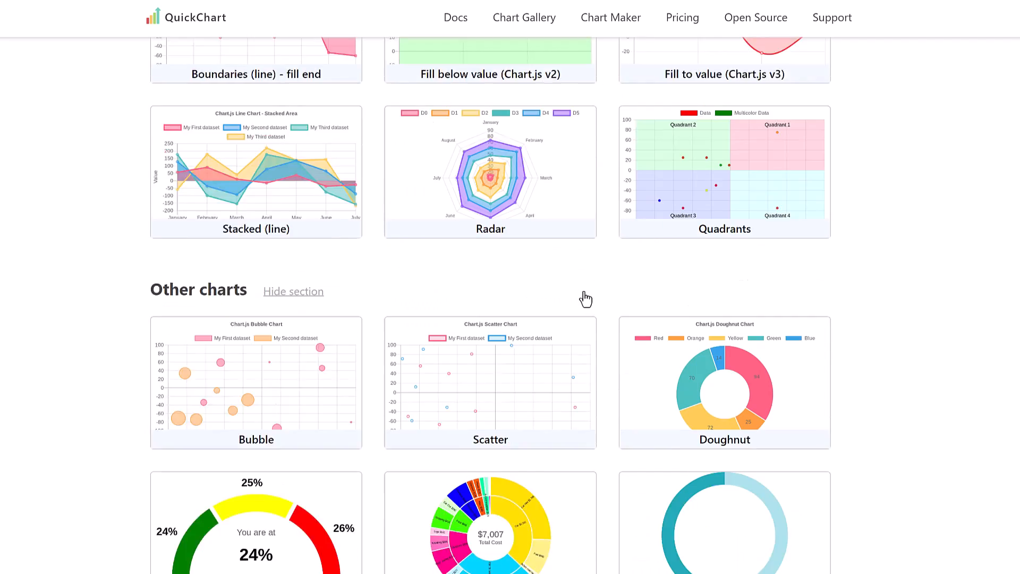
scroll(585, 296, "down", 3)
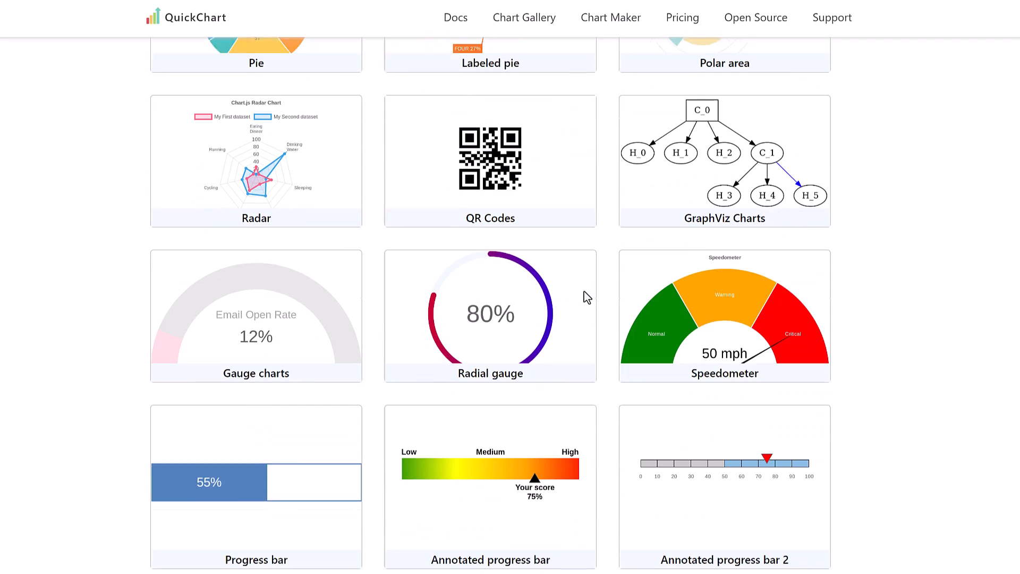
left_click(538, 190)
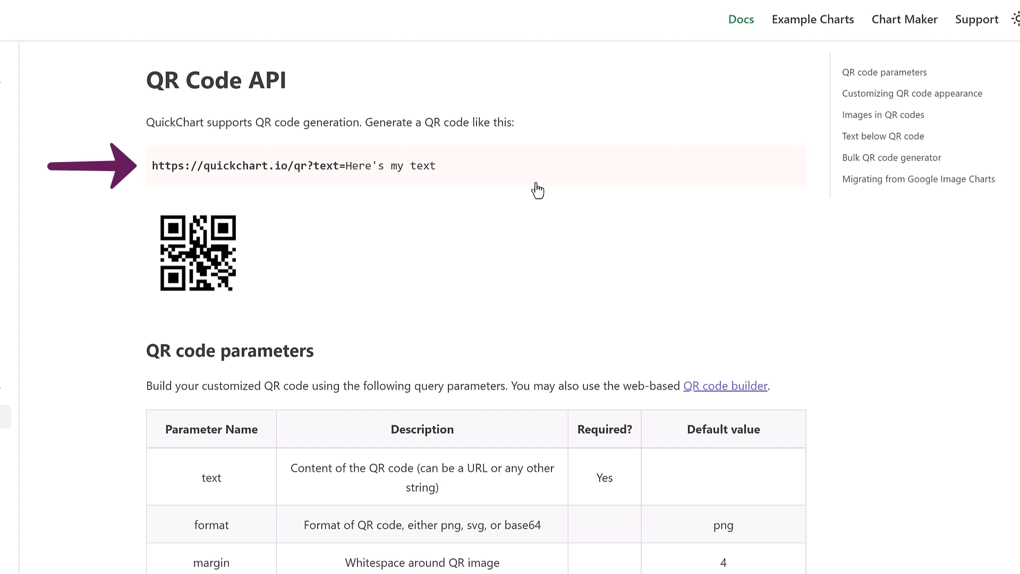
left_click_drag(438, 175, 151, 168)
key("ctrl+c")
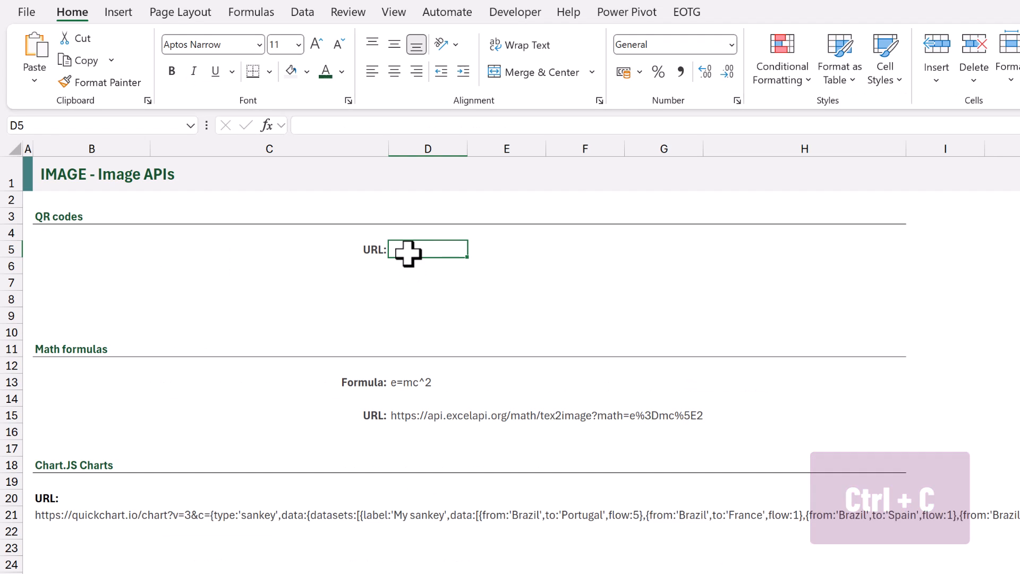
double_click(407, 253)
key("ctrl+v")
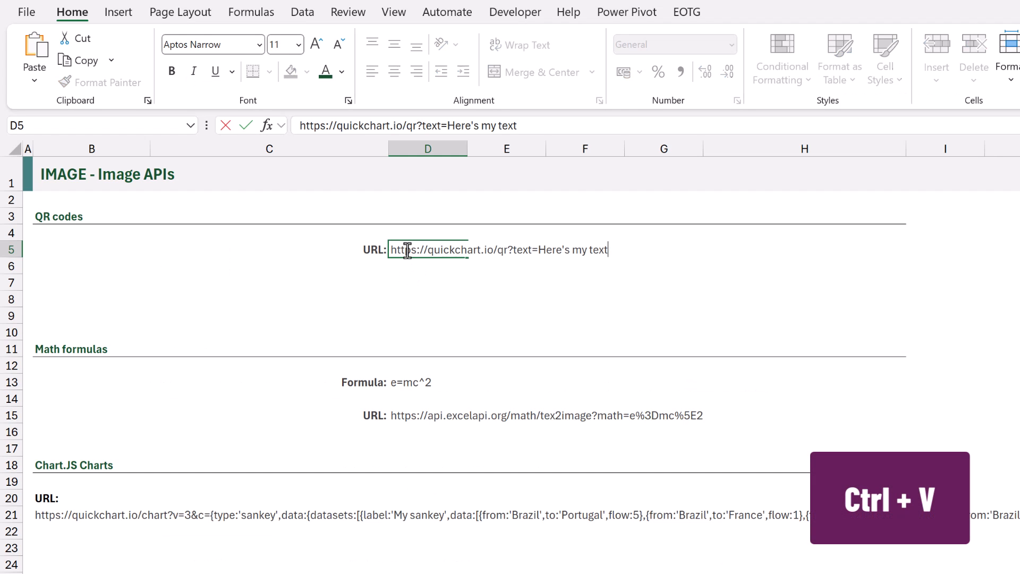
left_click_drag(538, 248, 616, 253)
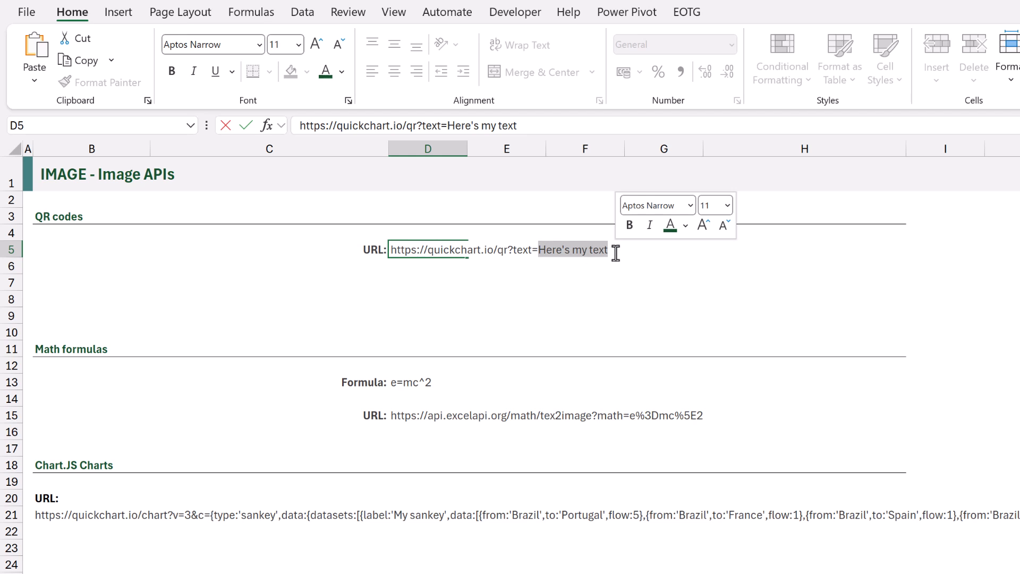
type("https://e")
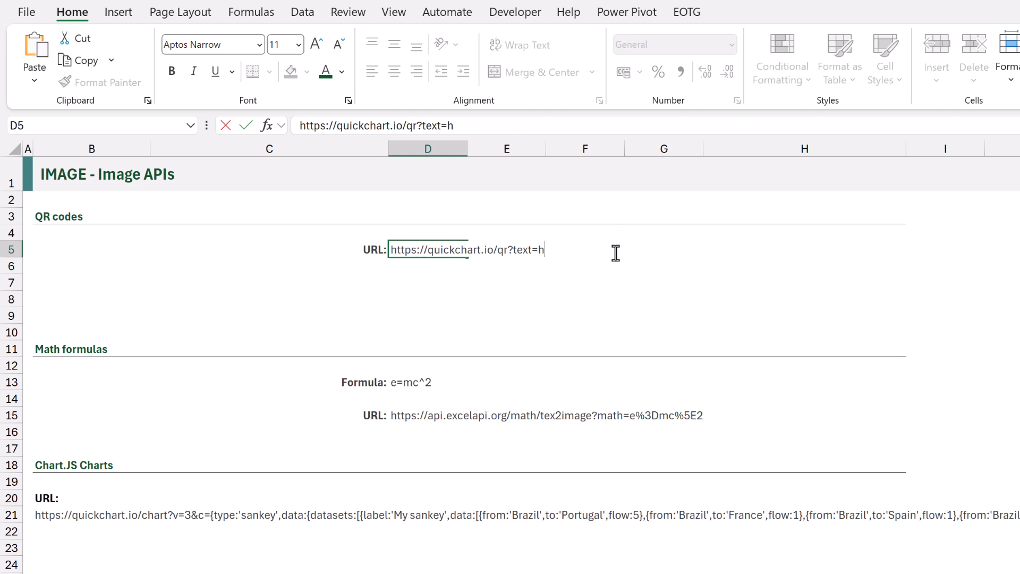
type("xc")
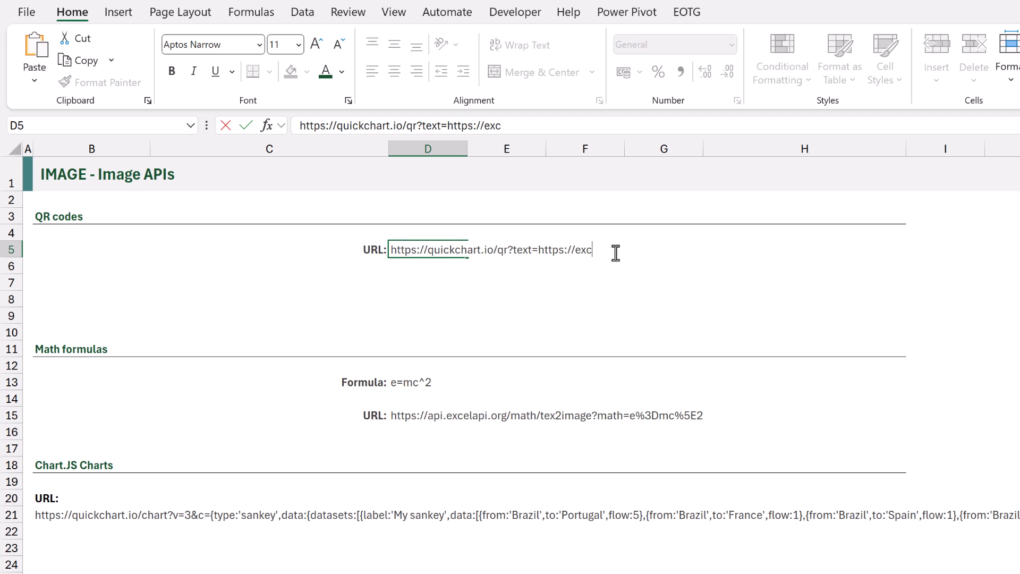
type("eloffthegrid.com")
key("ctrl+Return")
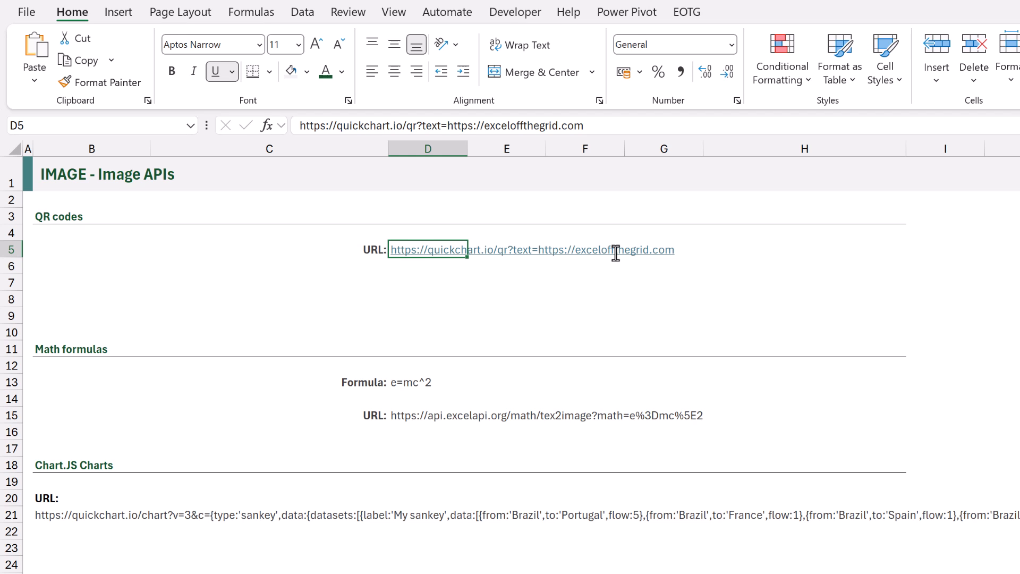
key("ctrl+z")
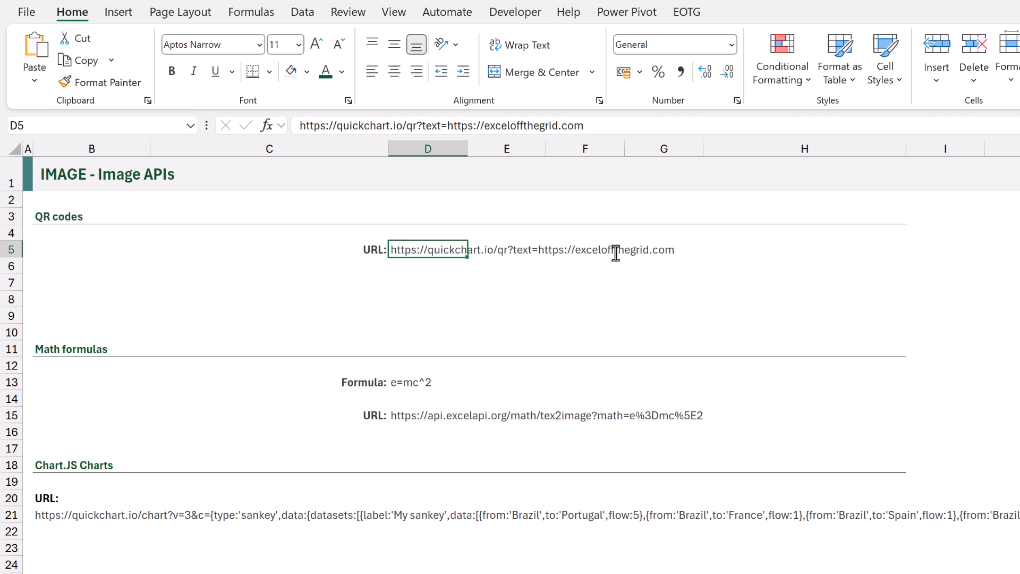
Enter the formula =IMAGE(D5) in the merged cell B5 to generate the QR code
key("Left")
key("Left")
type("=")
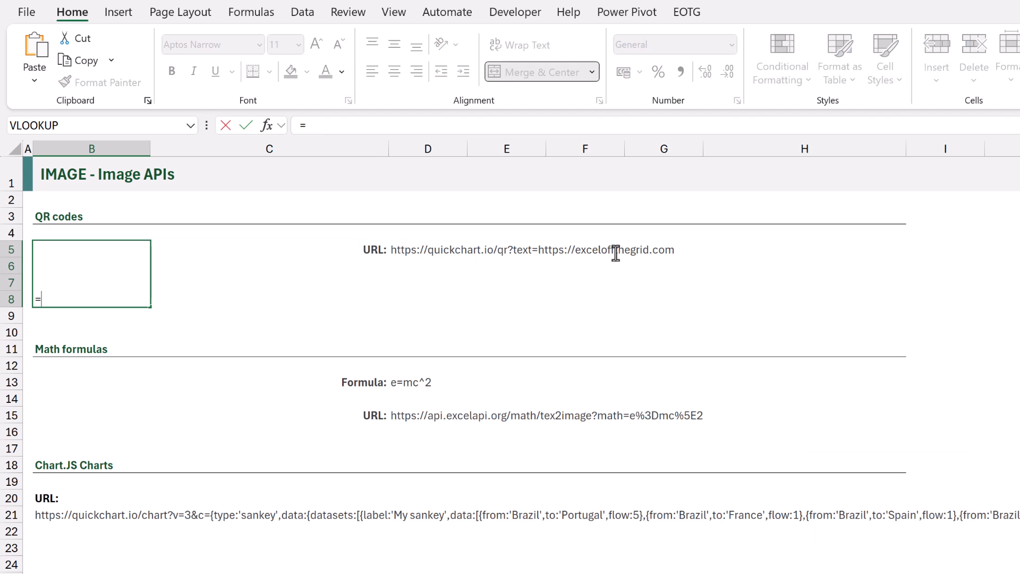
type("IMAGE(")
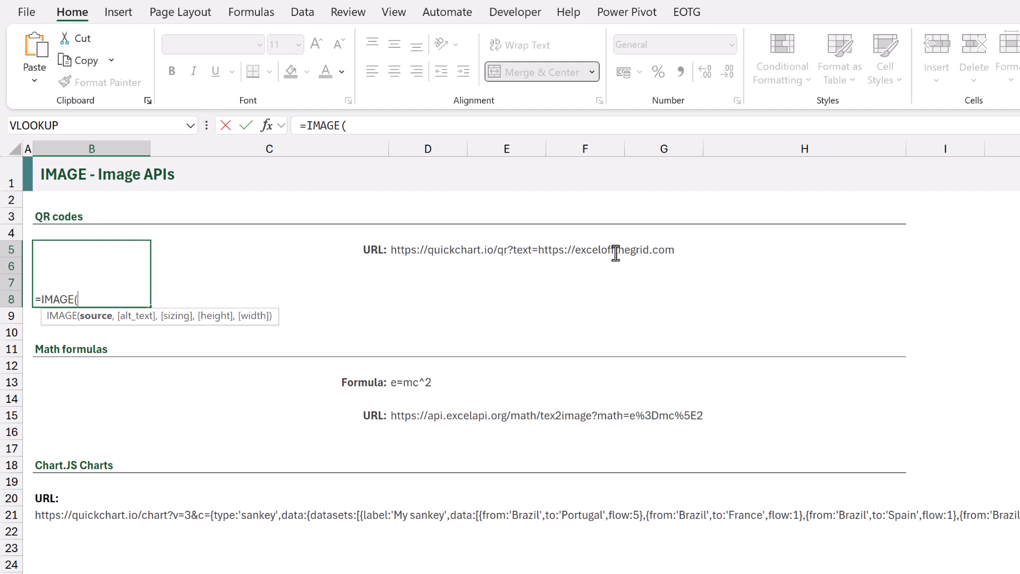
left_click(425, 245)
type(")")
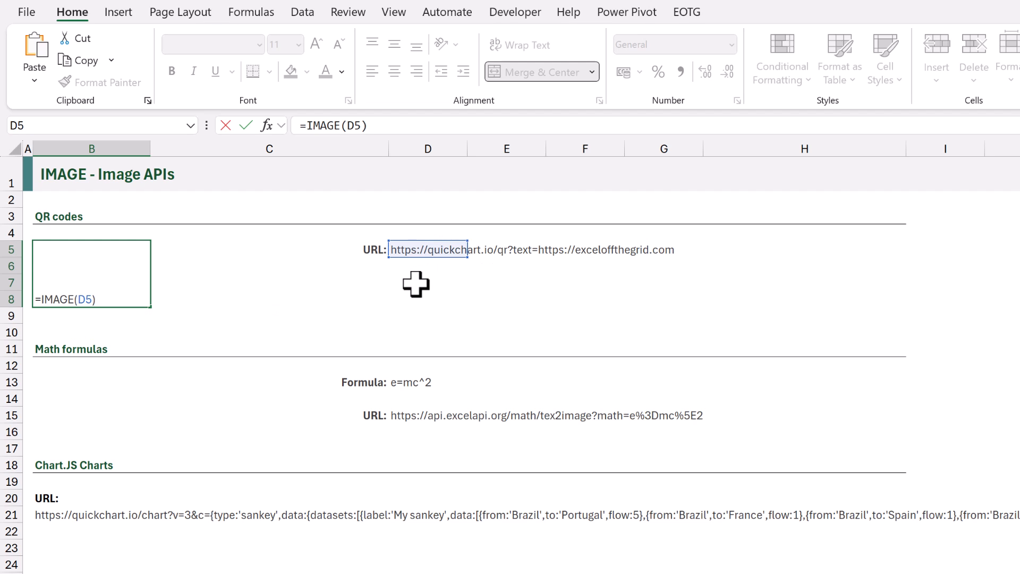
key("ctrl+Return")
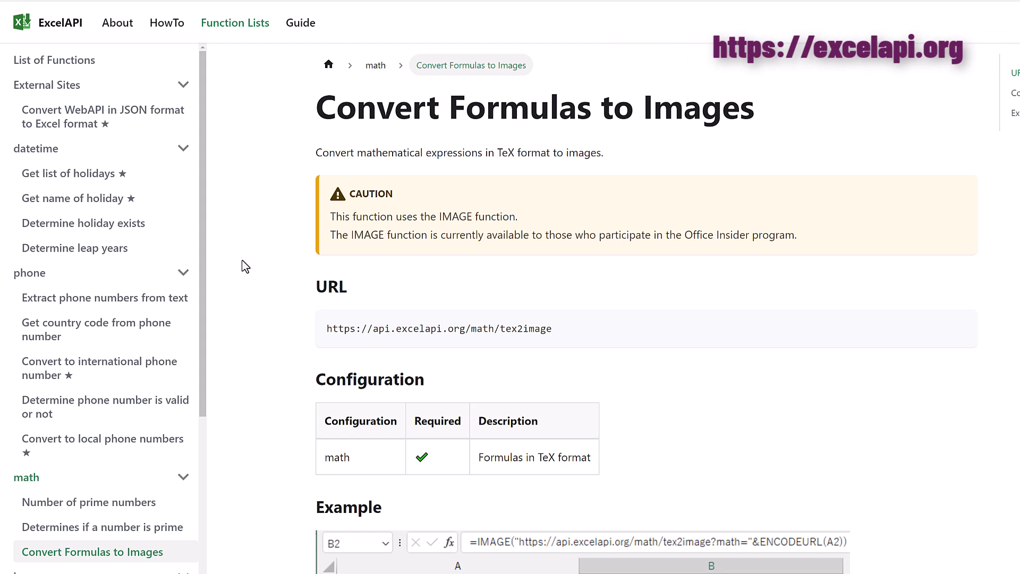
Review the configuration and example on ExcelAPI's Convert Formulas to Images page
scroll(245, 265, "down", 5)
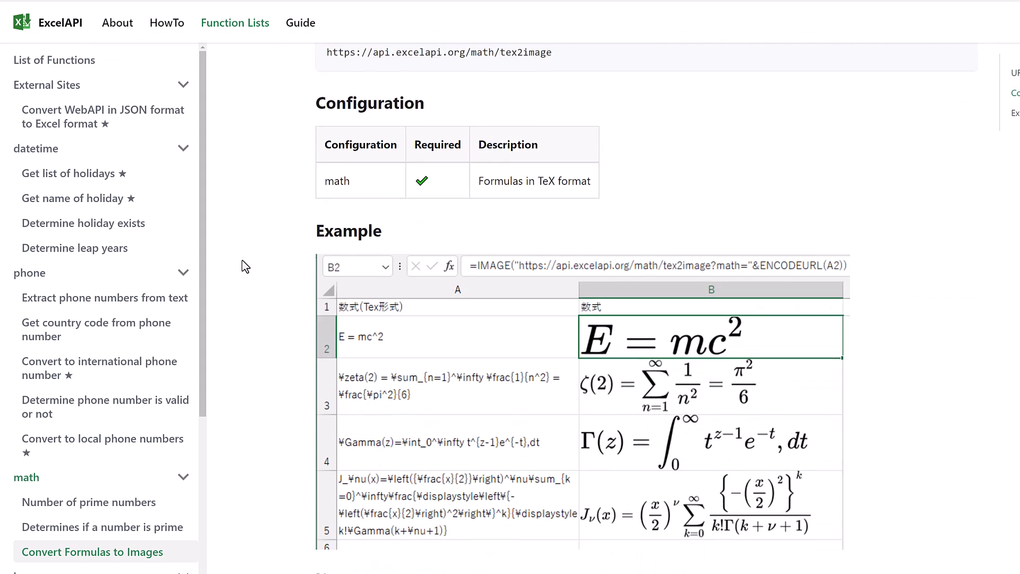
Switch to the Excel sheet and inspect the URL formula in cell D15 of the Math formulas section
scroll(245, 265, "down", 1)
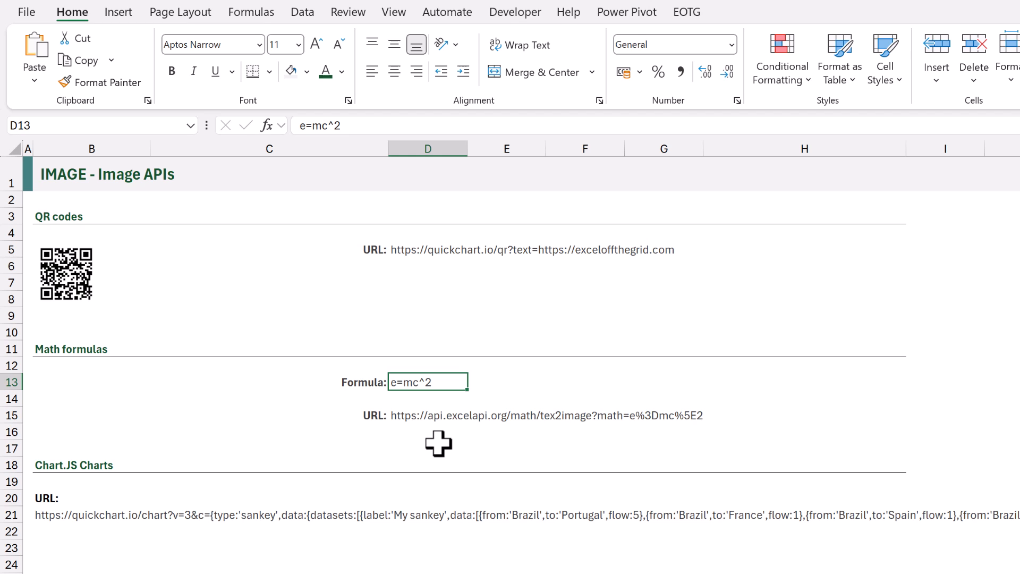
key("Down")
key("Down")
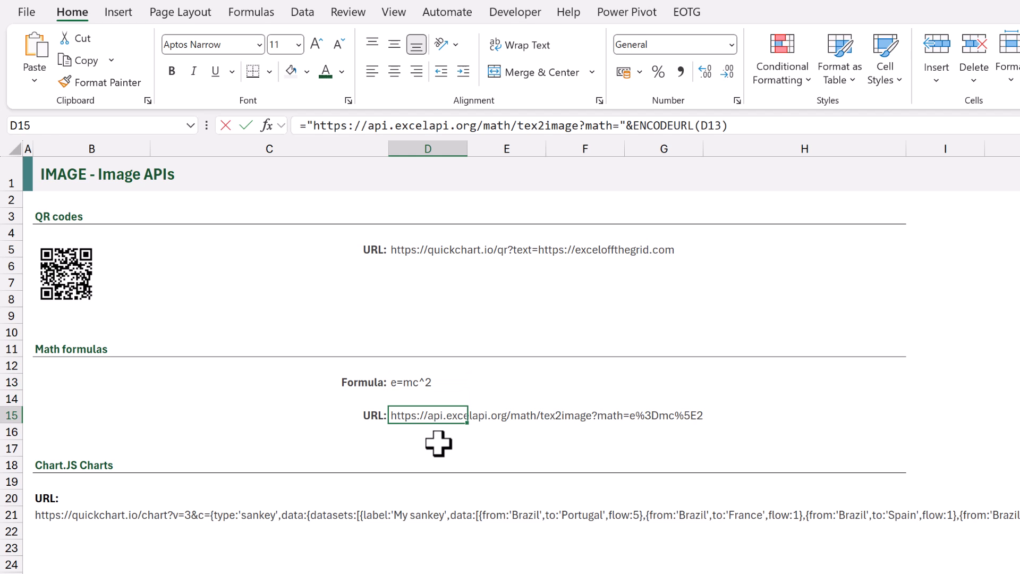
key("F2")
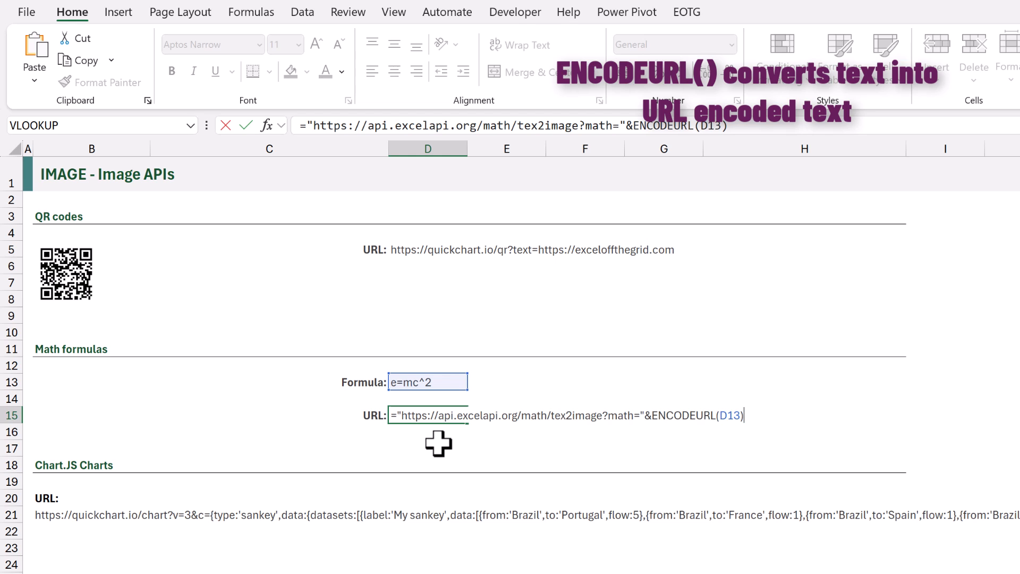
key("Escape")
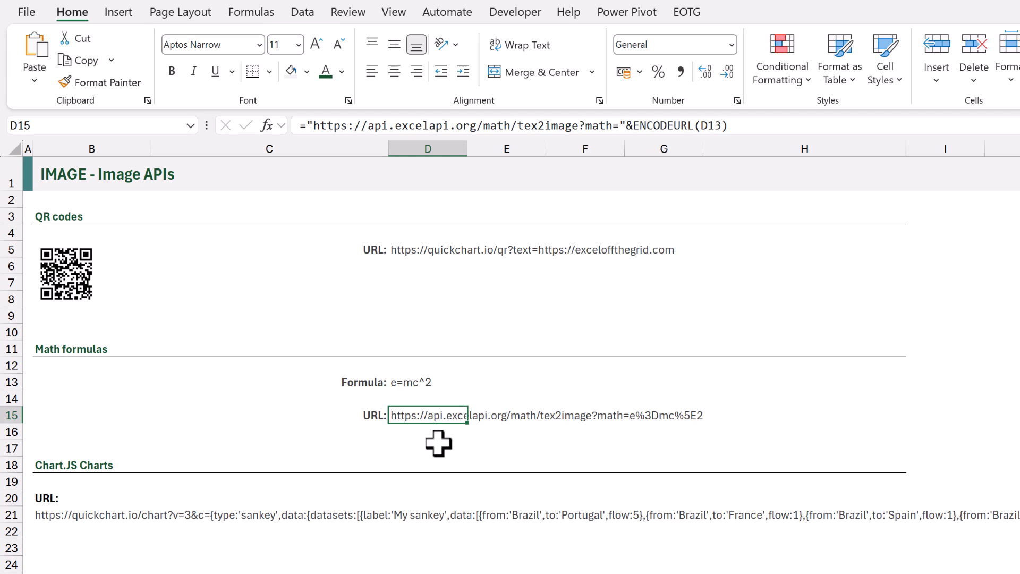
Enter the formula =IMAGE(D15) in the merged cell B13 to display the math formula as an image
left_click(134, 404)
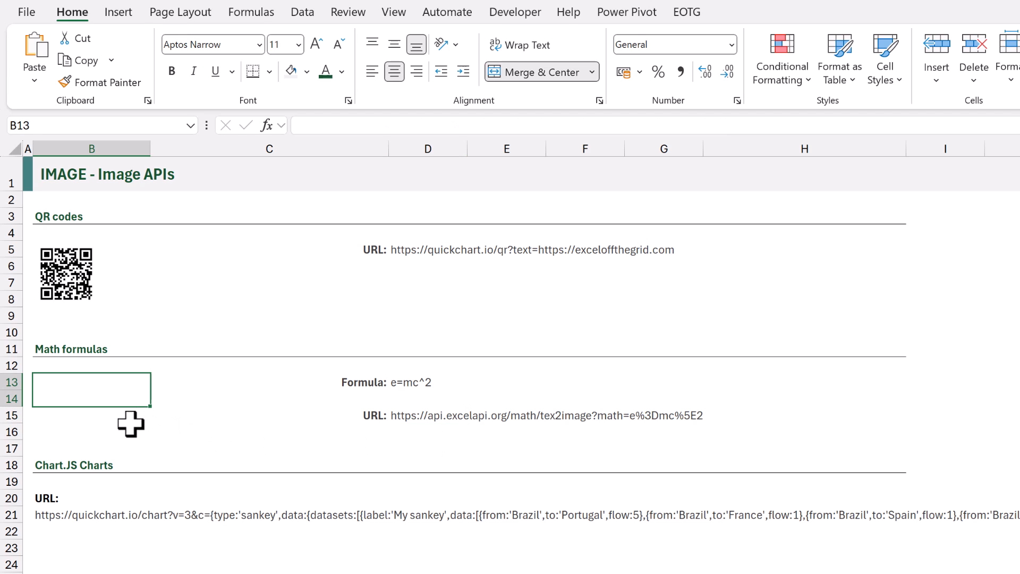
type("=IMA")
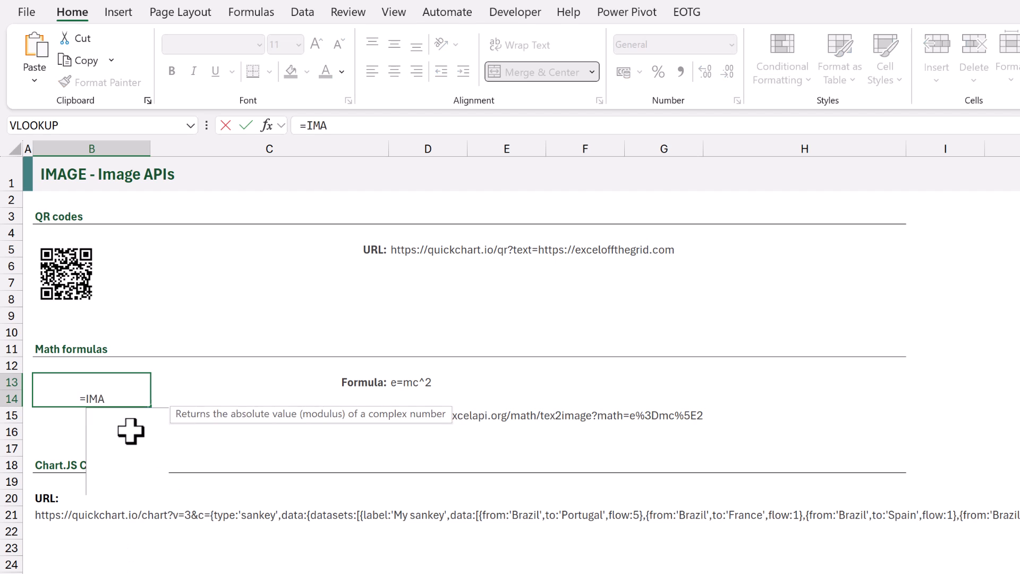
type("GE(D15")
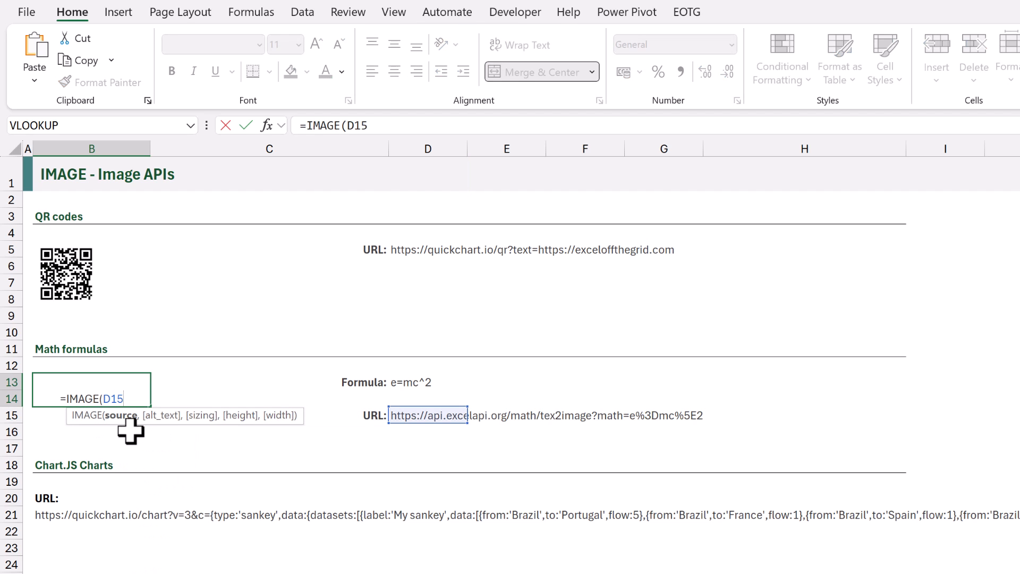
type(")")
key("ctrl+Return")
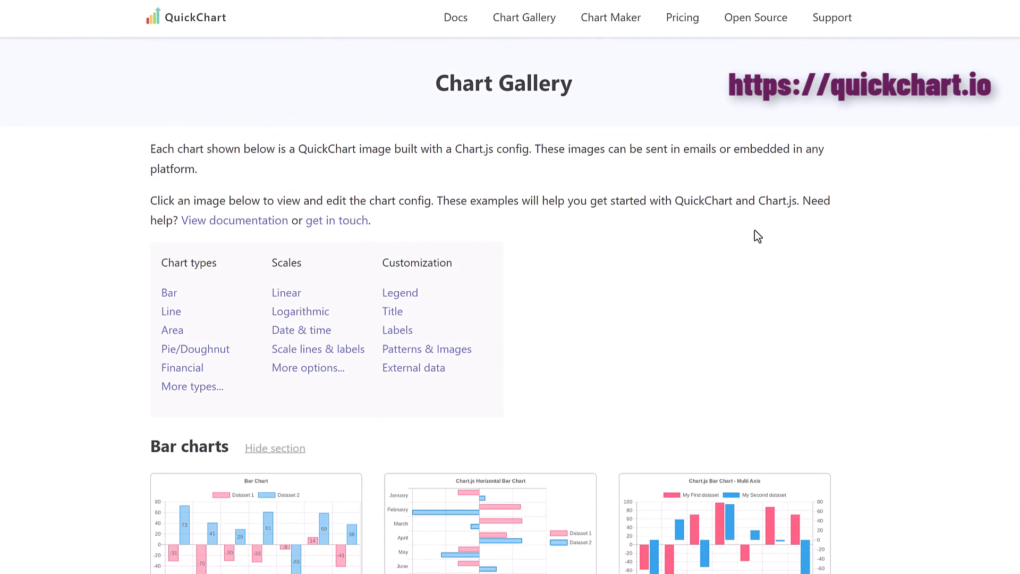
Browse QuickChart's Chart Gallery and open the Sankey Diagram example
scroll(758, 237, "down", 18)
scroll(758, 236, "down", 20)
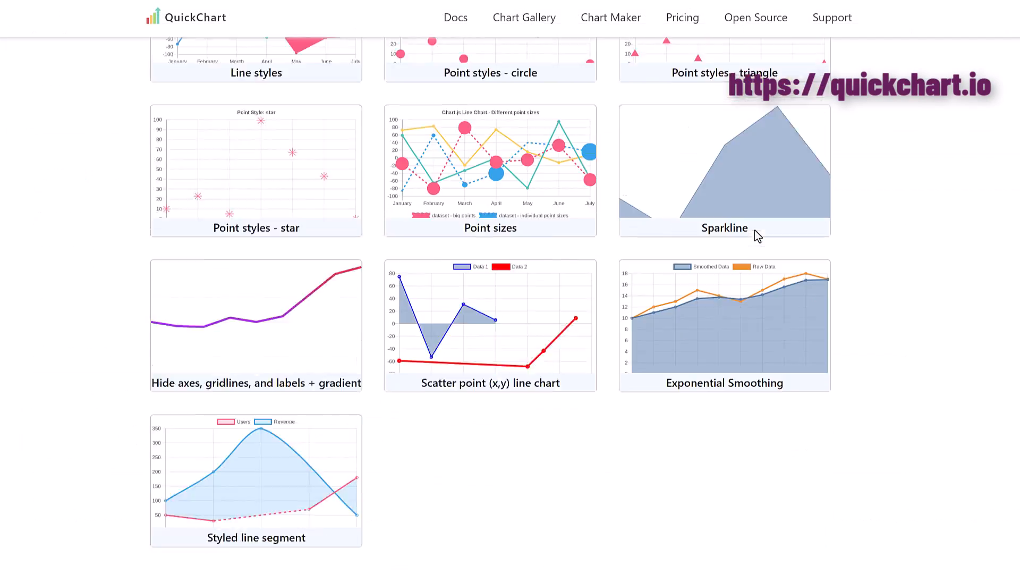
scroll(758, 236, "down", 19)
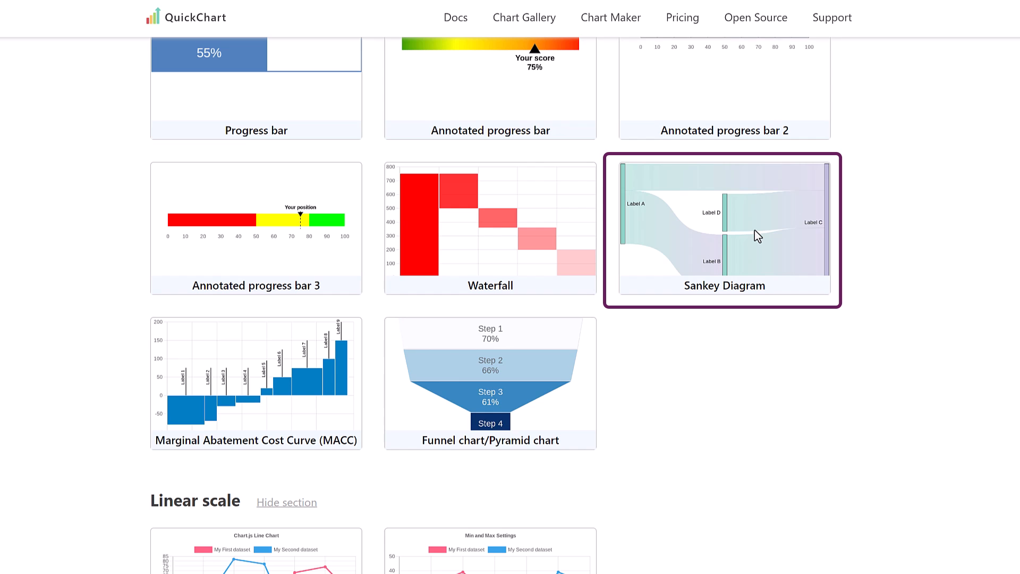
left_click(754, 230)
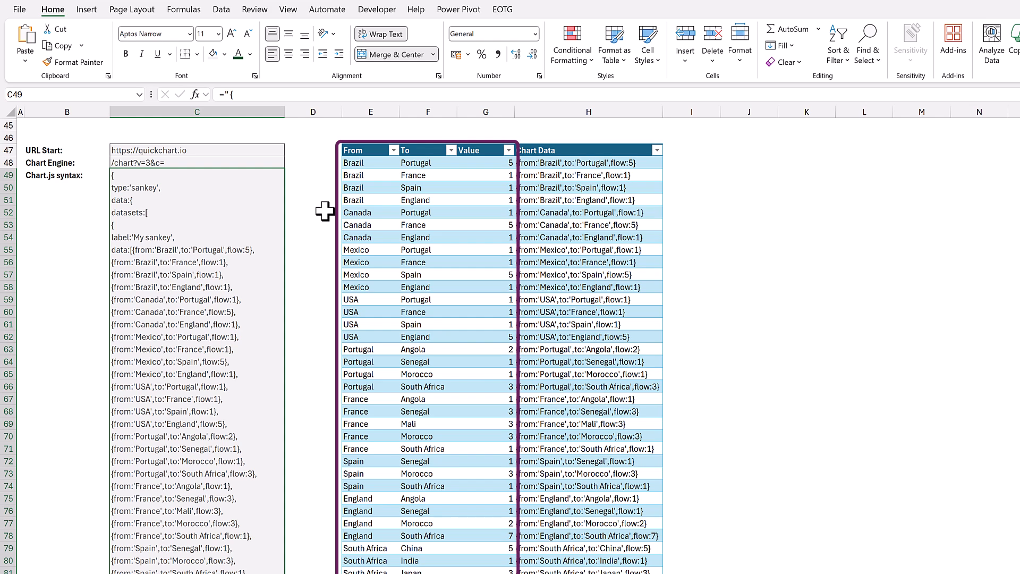
In the Excel sheet, inspect the Chart Data formula in H48 and the Chart.js syntax formula in C49
left_click(581, 163)
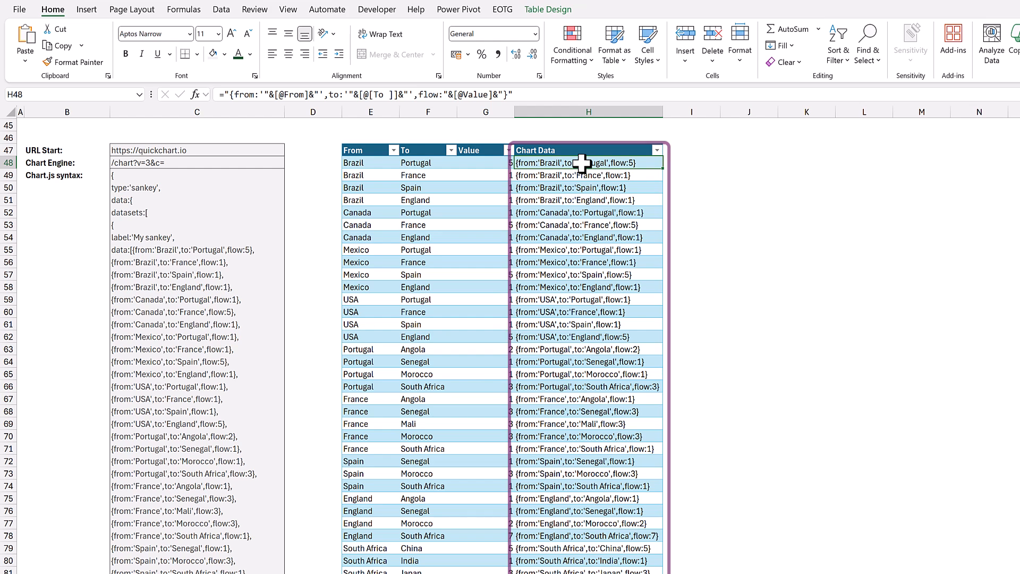
left_click(251, 176)
key("F2")
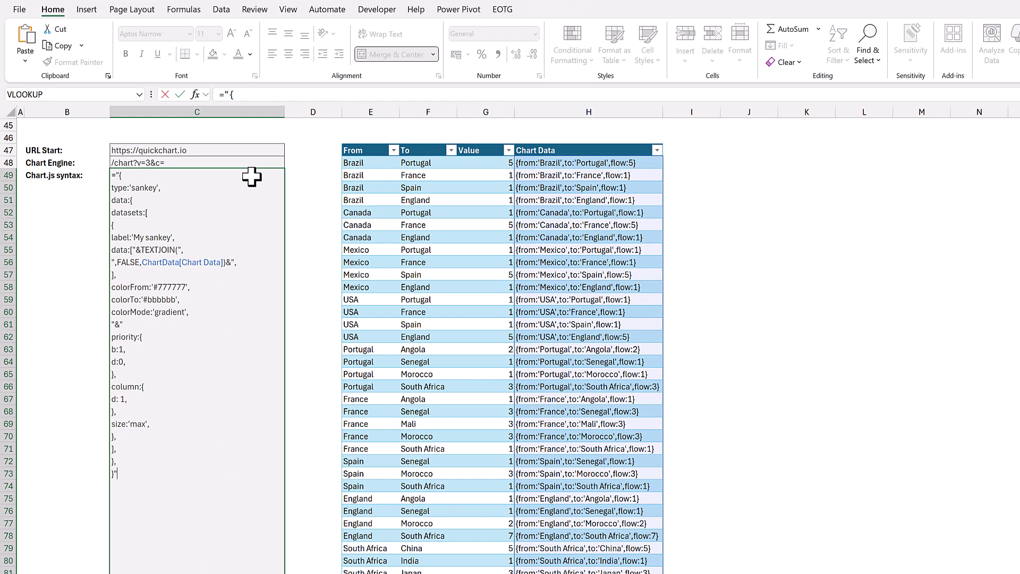
key("Escape")
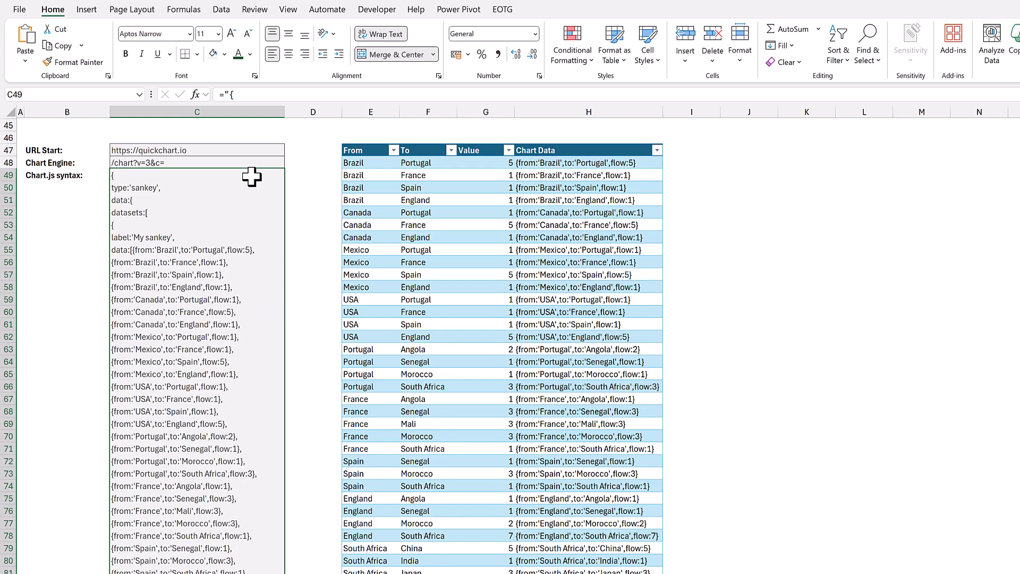
Inspect the formula in cell B21 that builds the Chart.JS chart URL
scroll(251, 177, "up", 9)
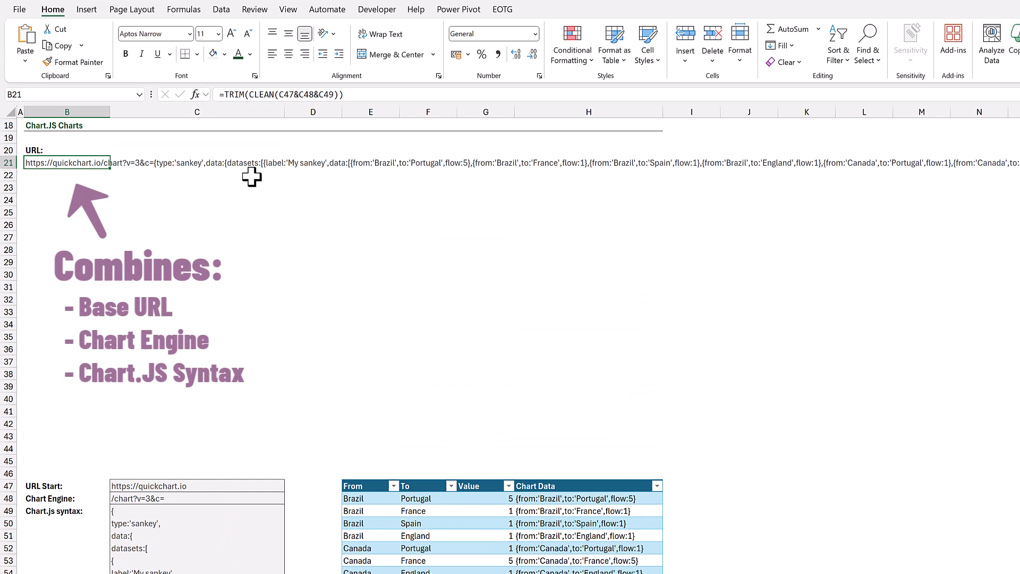
key("F2")
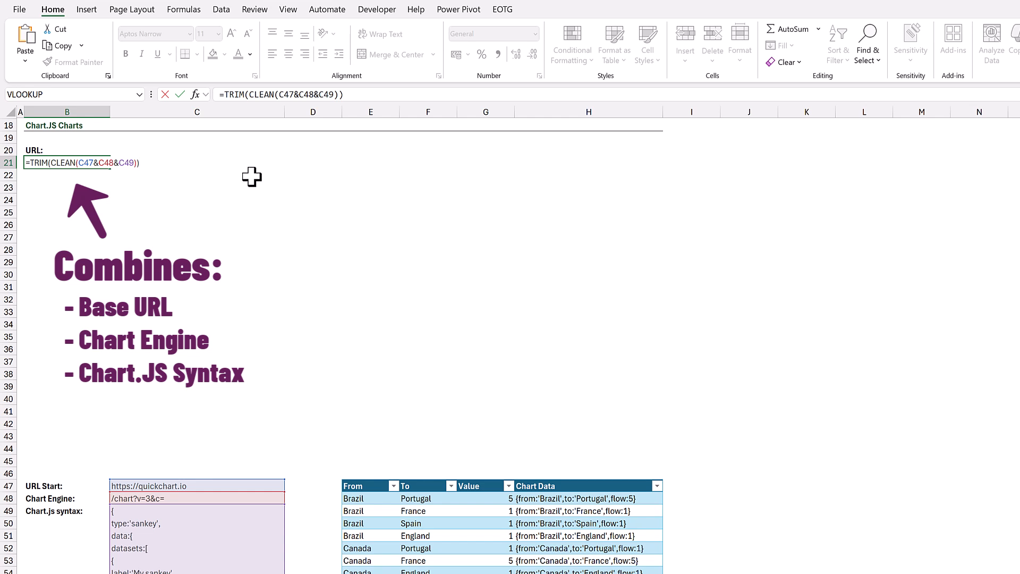
key("Escape")
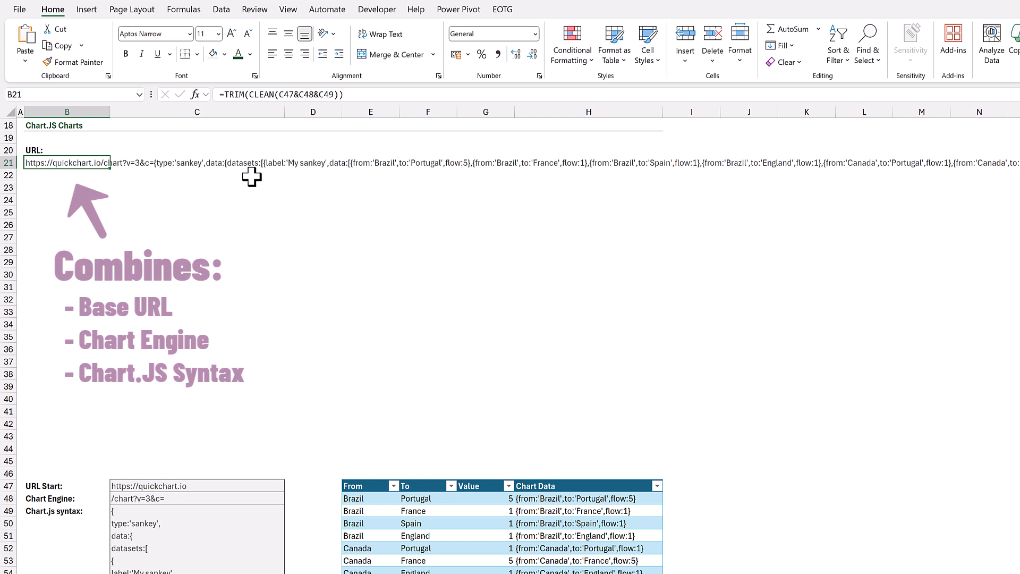
Enter the formula =IMAGE(B21) in the merged cell B23 to generate the Sankey chart
type("=IMAGE(")
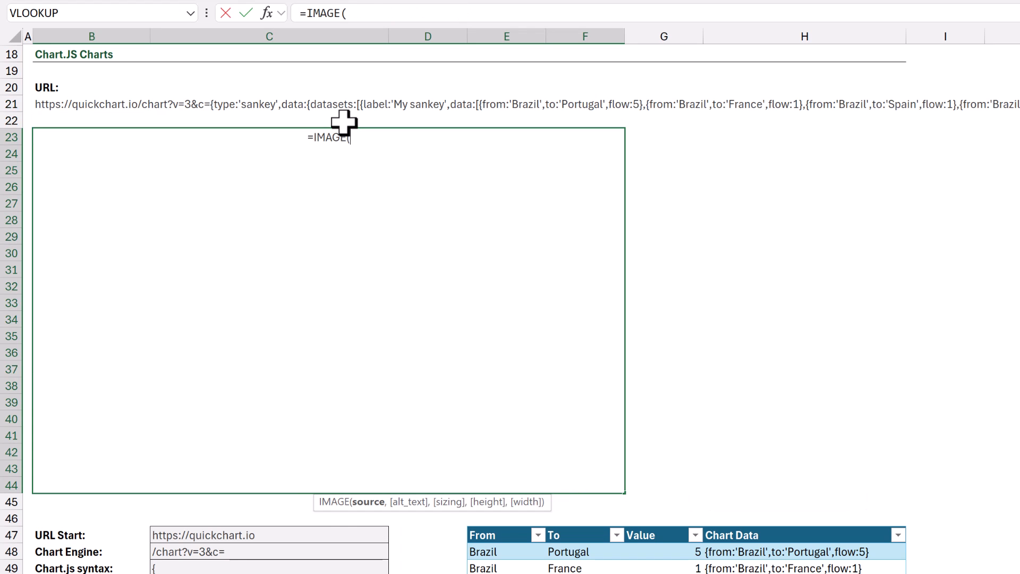
type("B21)")
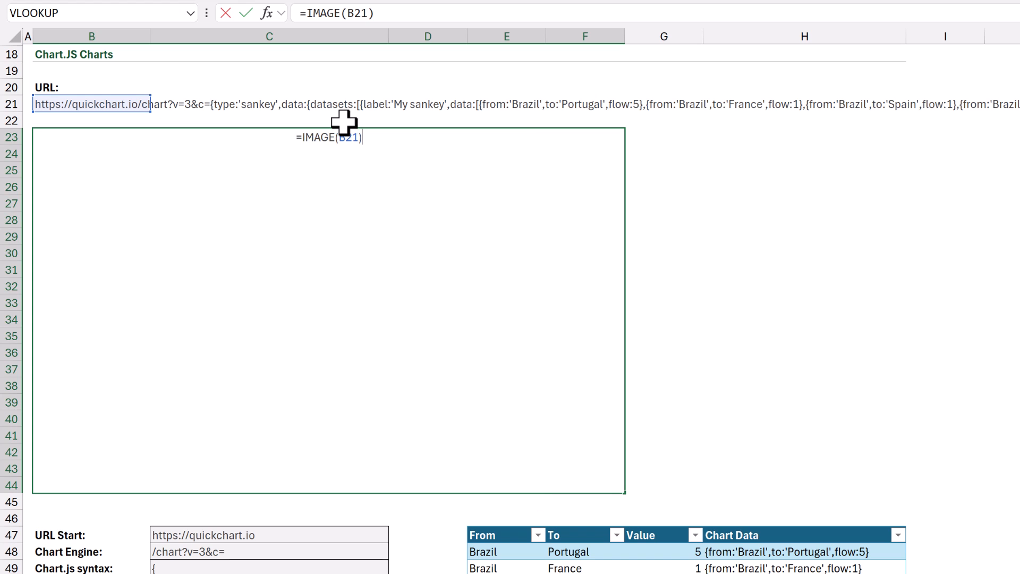
key("Return")
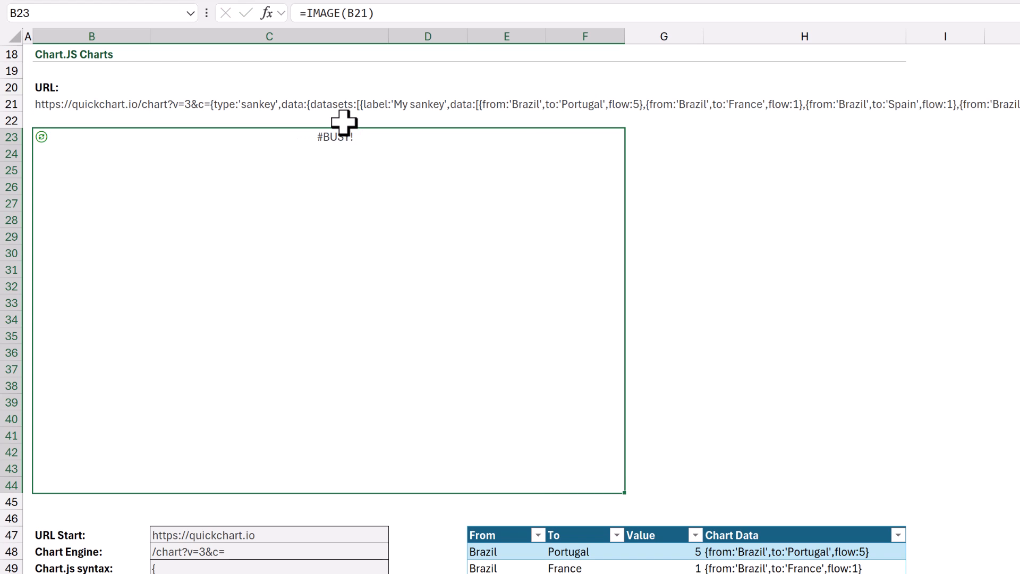
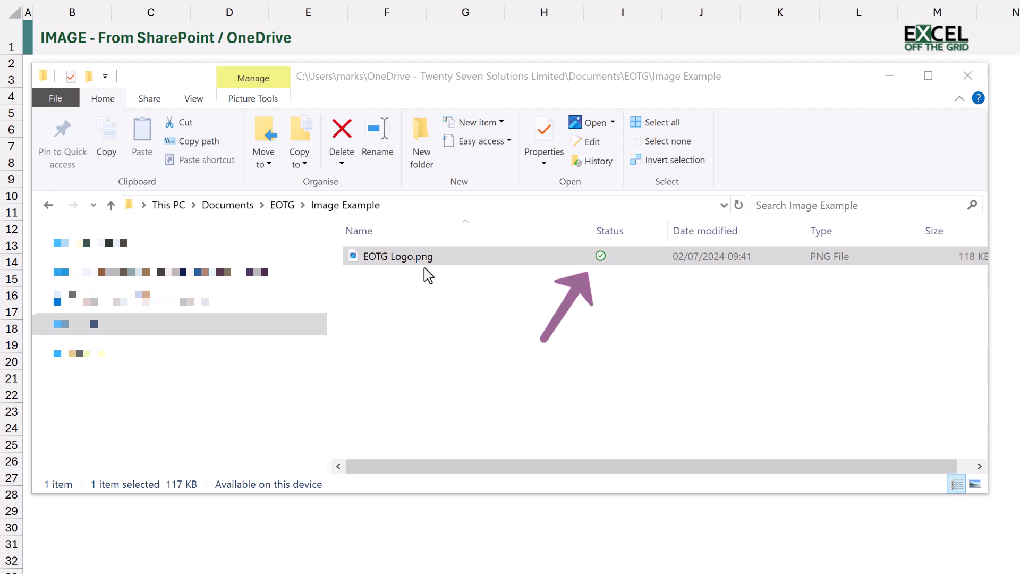
Share EOTG Logo.png from OneDrive with link access set to Anyone, and copy the link
right_click(437, 254)
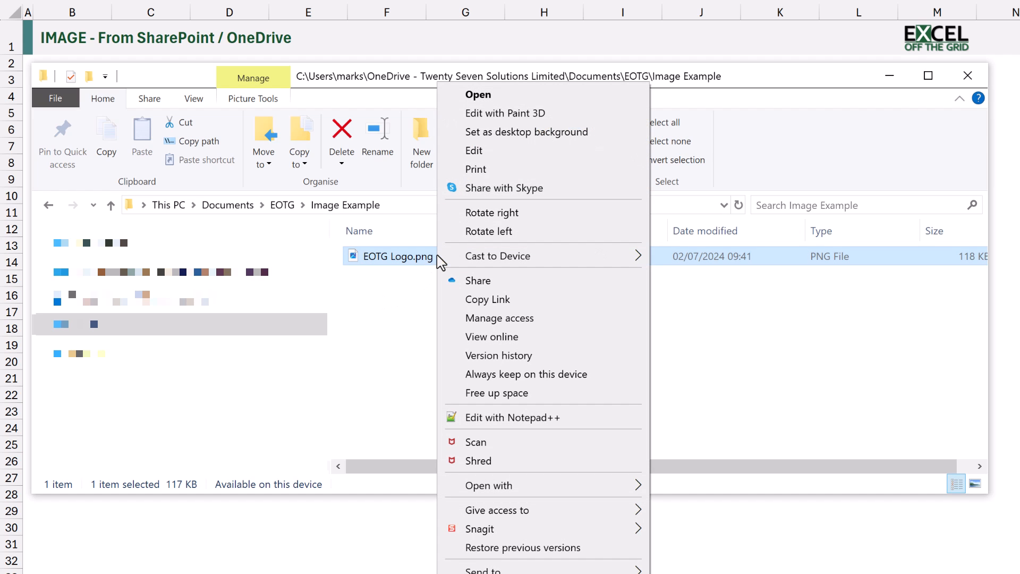
left_click(501, 281)
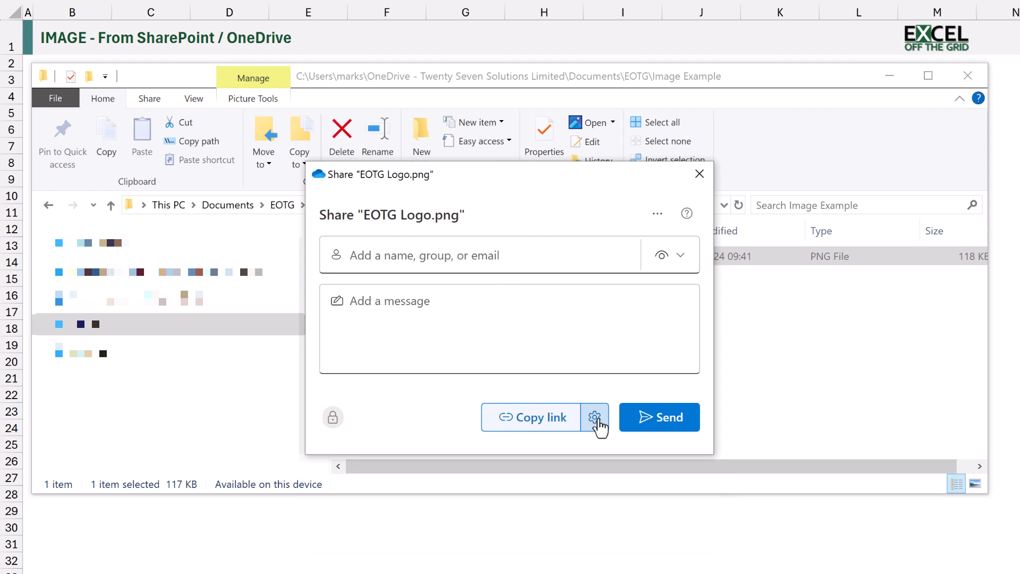
left_click(595, 417)
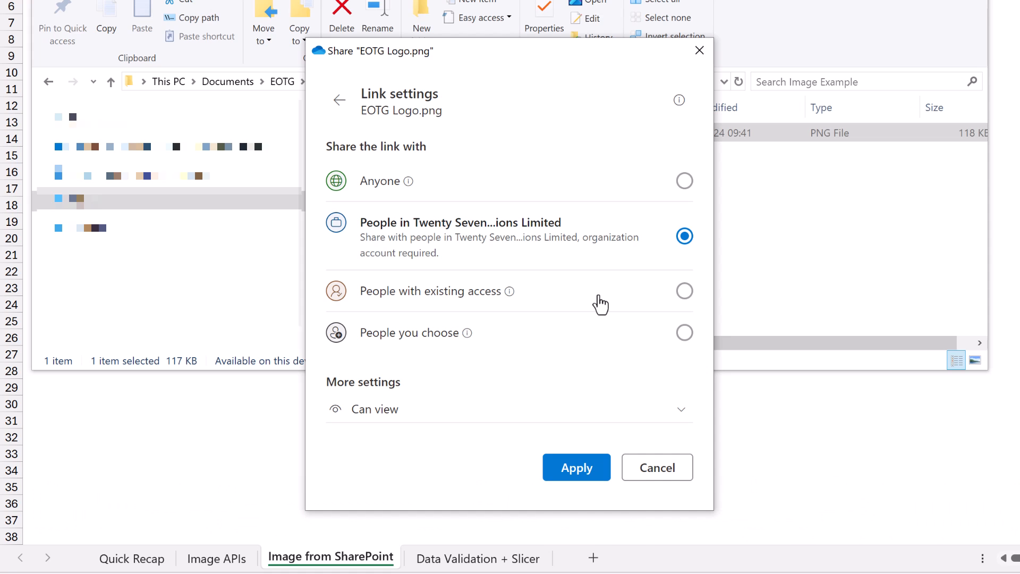
left_click(683, 182)
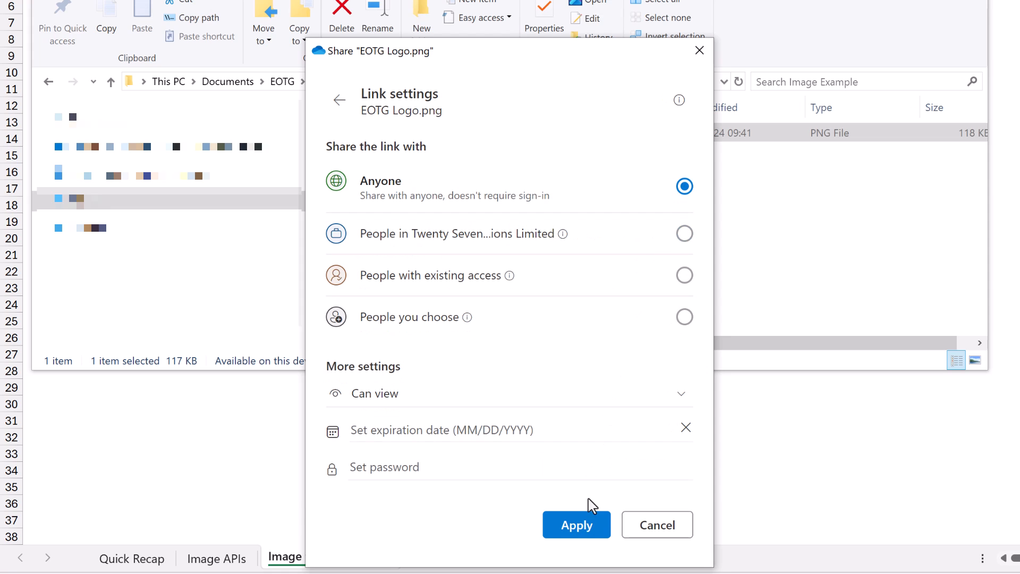
left_click(579, 526)
left_click(535, 299)
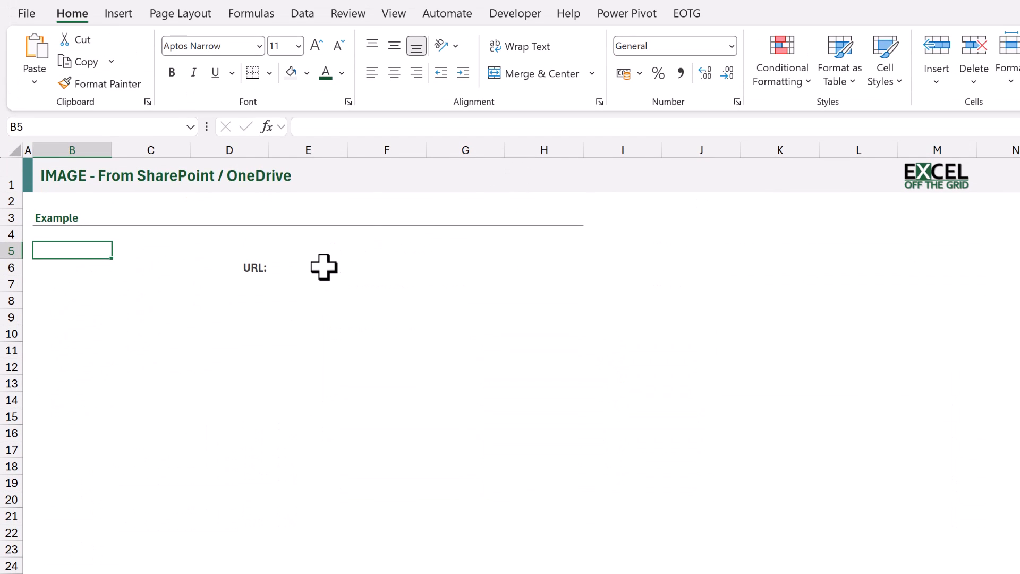
In Excel, paste the sharing link into URL cell E6 and replace everything after its question mark with download=1
left_click(324, 267)
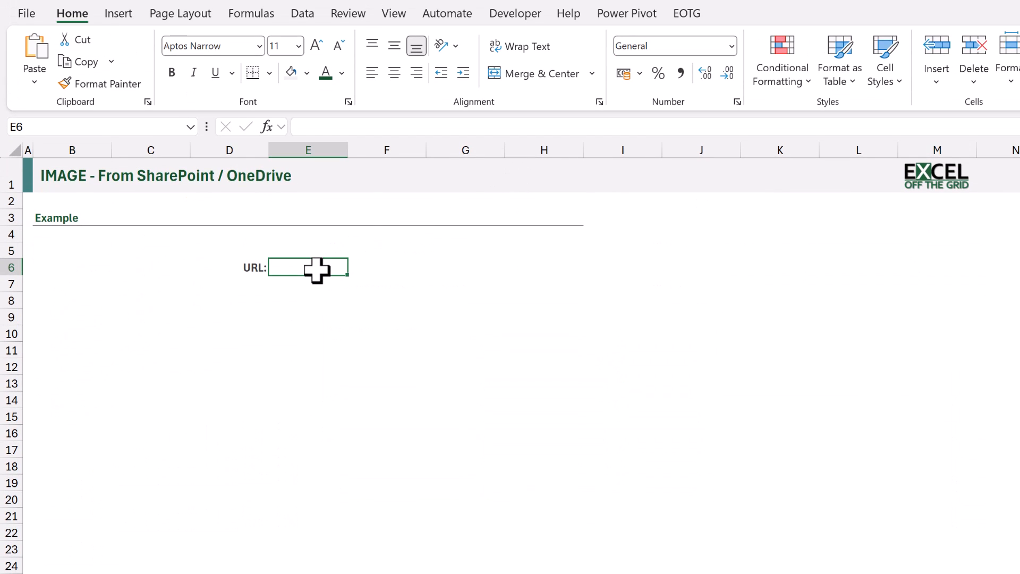
key("F2")
key("ctrl+v")
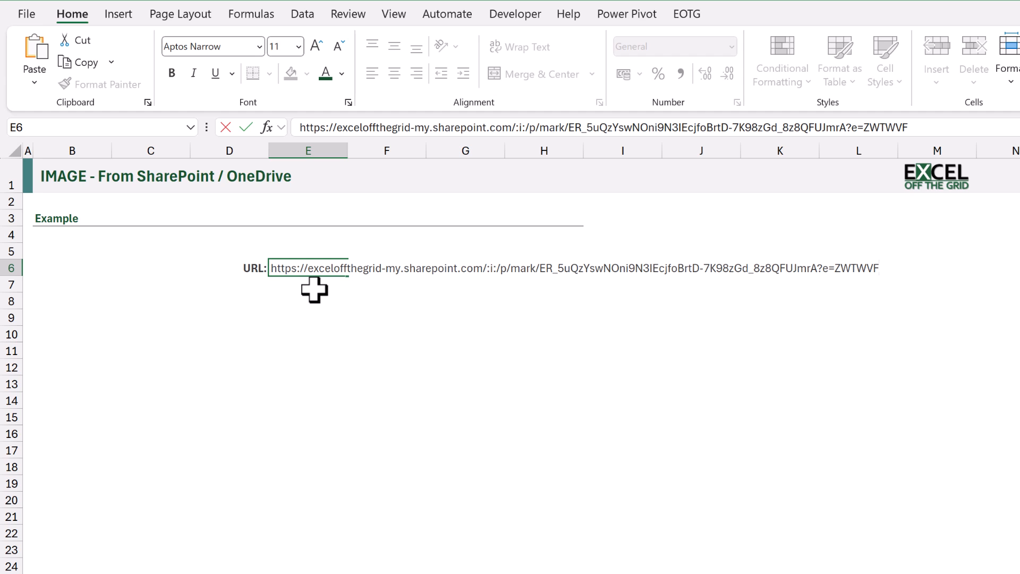
key("BackSpace")
key("BackSpace")
key("BackSpace")
key("BackSpace")
key("BackSpace")
key("BackSpace")
key("BackSpace")
key("BackSpace")
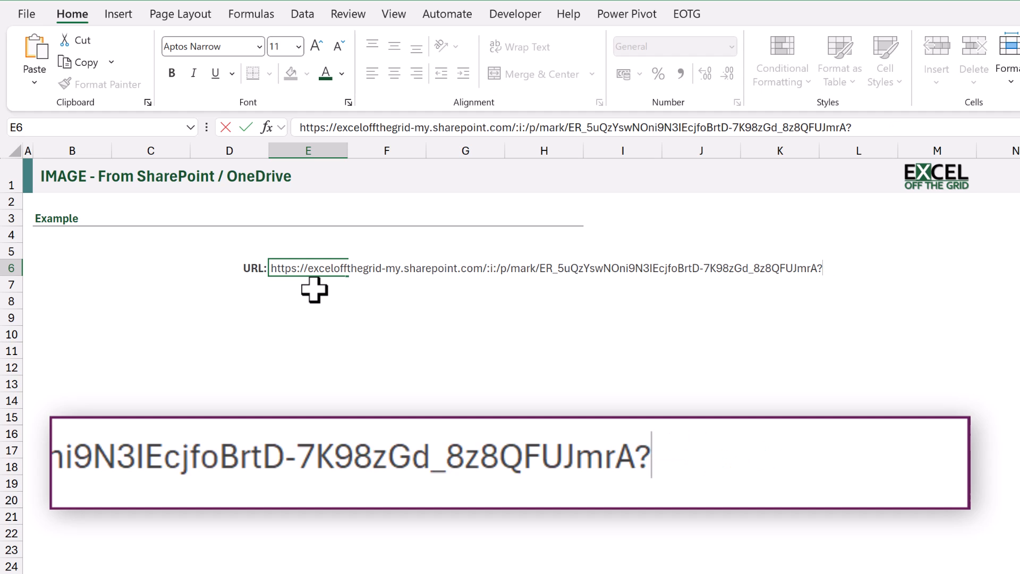
type("downlo")
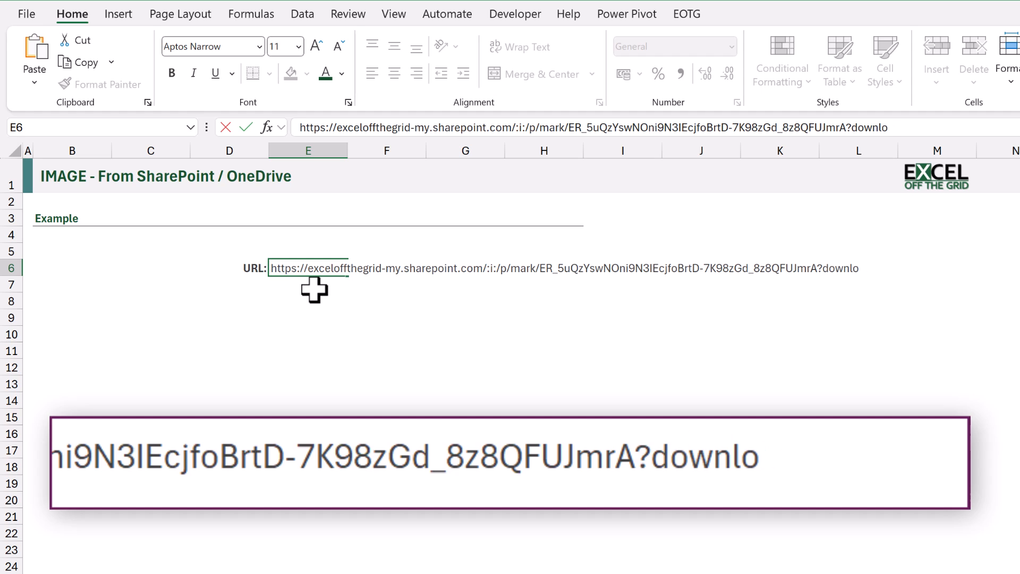
type("ad=1")
key("Return")
Enter the formula =IMAGE(E6) in the merged cell B6 to display the OneDrive logo
key("Left")
key("Left")
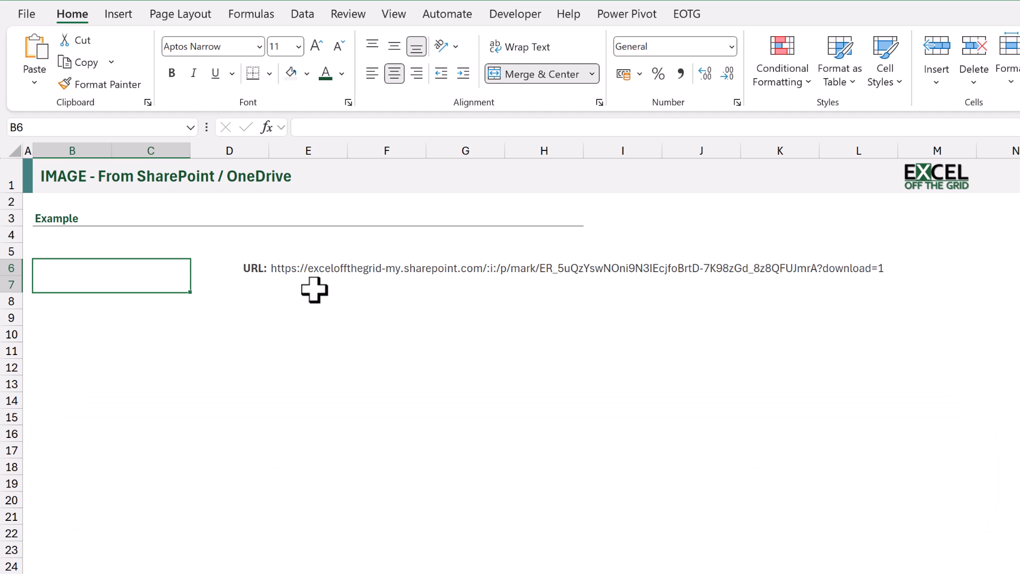
type("=IMA")
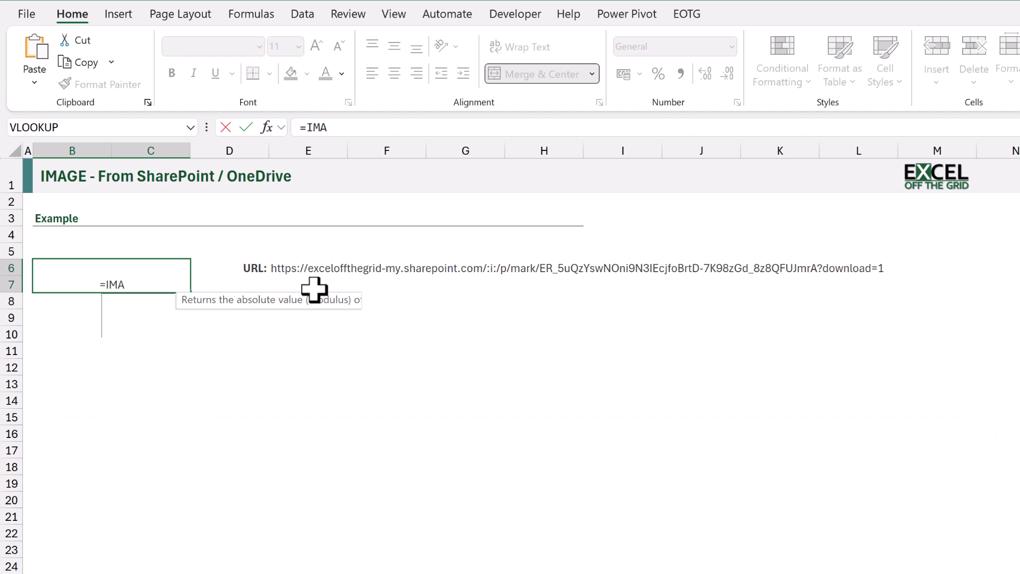
type("GE(E6)")
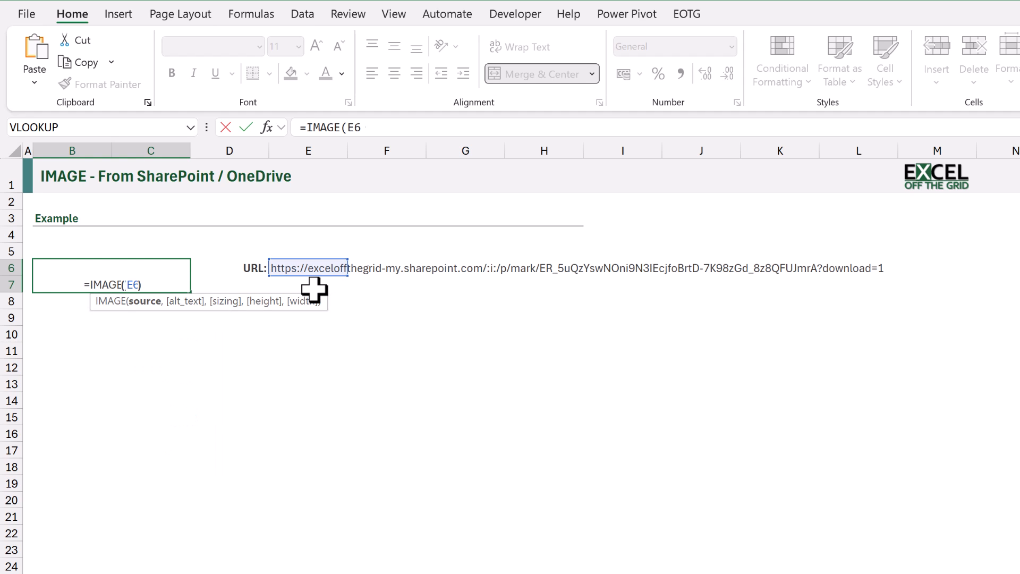
key("ctrl+Return")
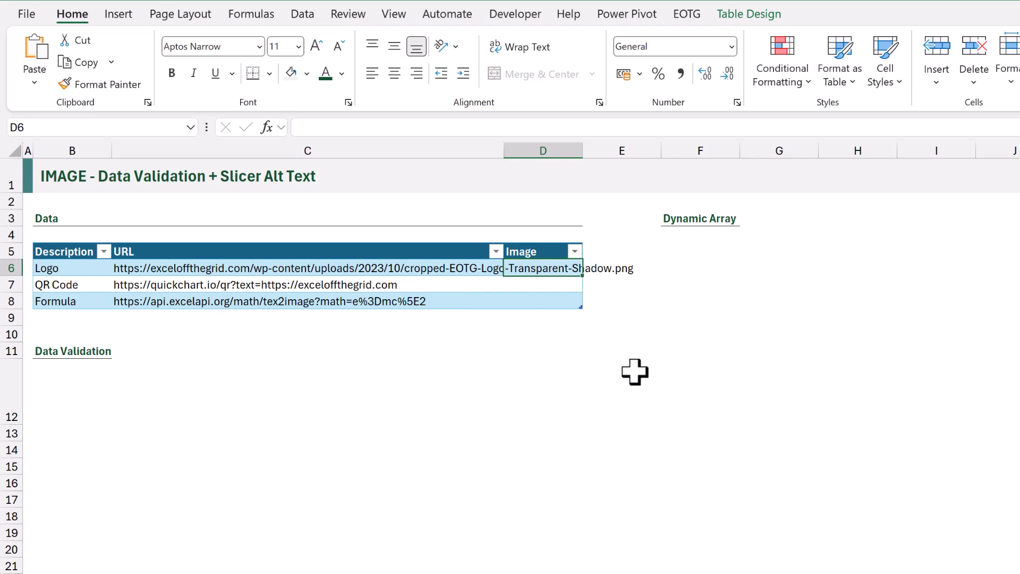
key("F2")
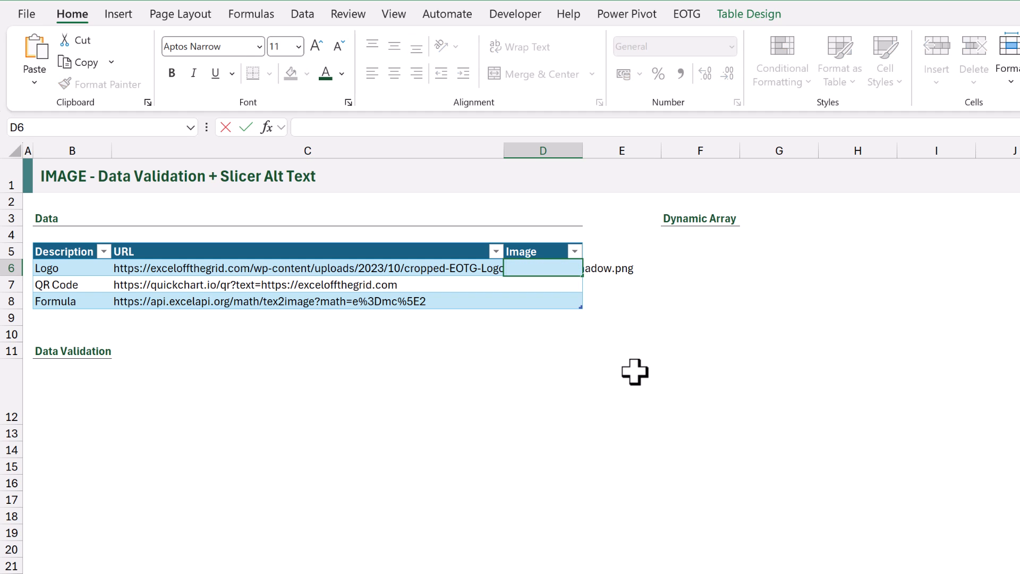
type("=IMAGE(")
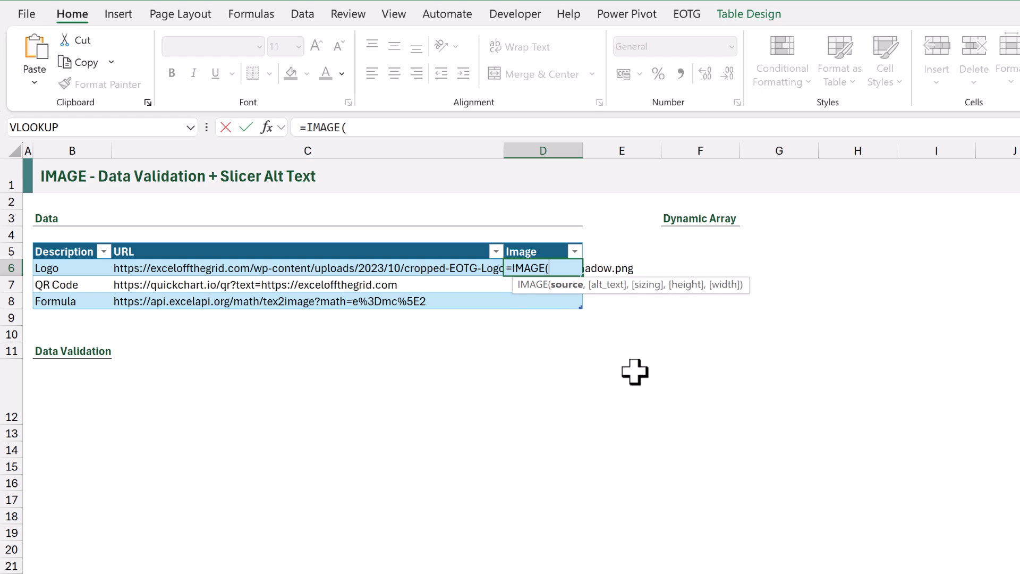
key("Left")
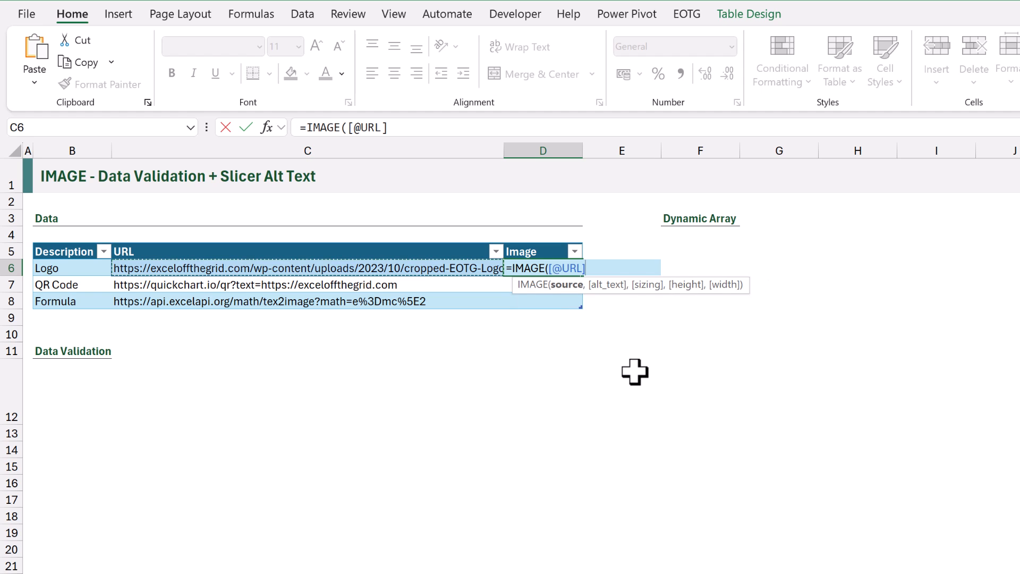
type(",")
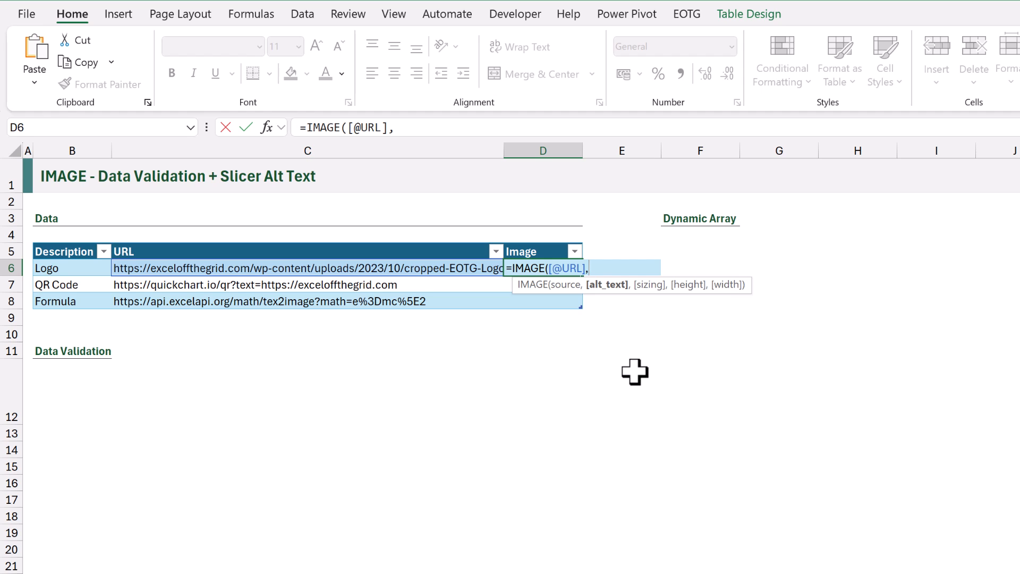
key("Left")
key("Left")
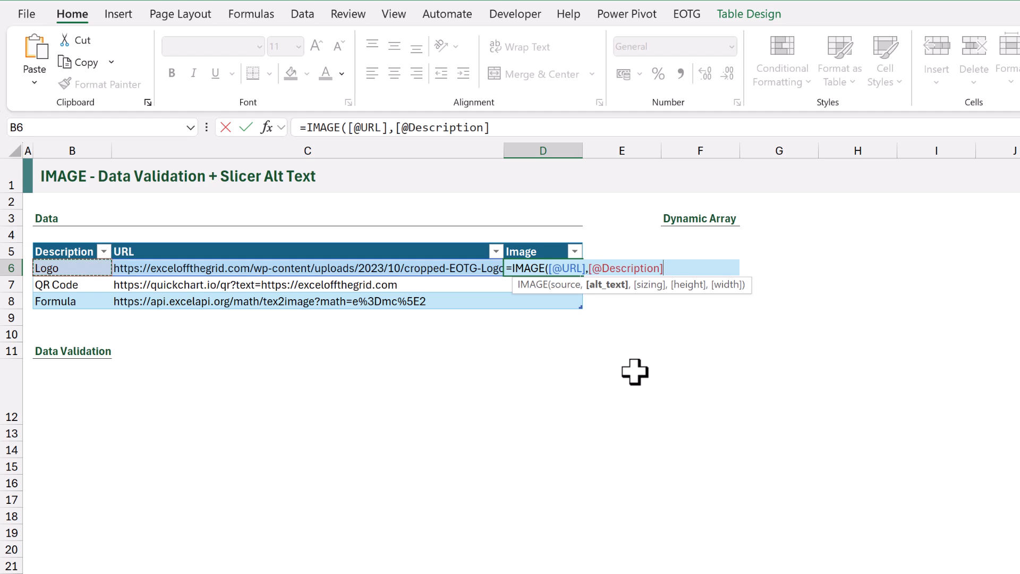
type(")")
key("ctrl+Return")
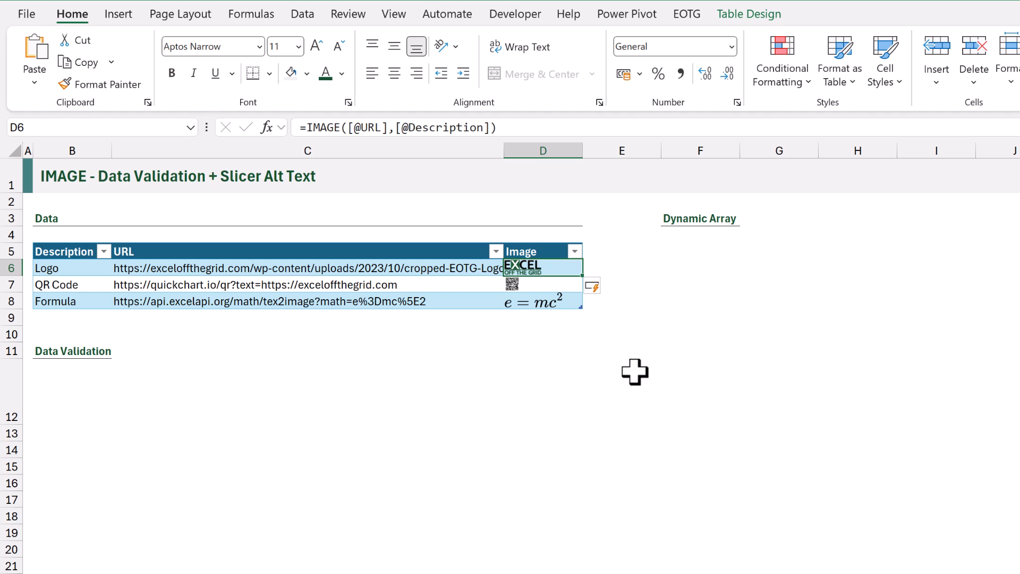
Enter the dynamic array formula =Images[Image] in F6 under the Dynamic Array heading
key("Right")
key("Right")
type("=")
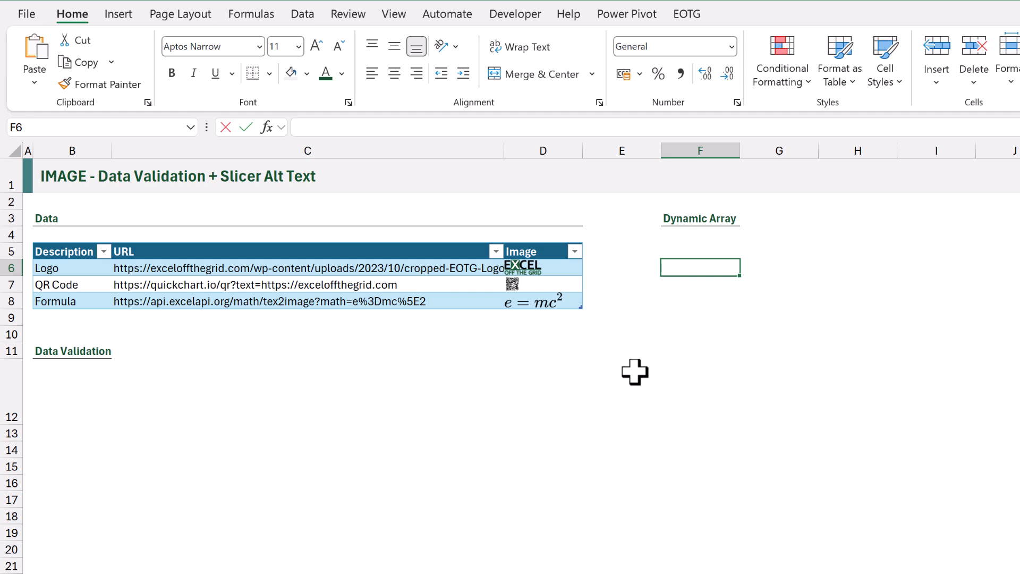
type("IMA")
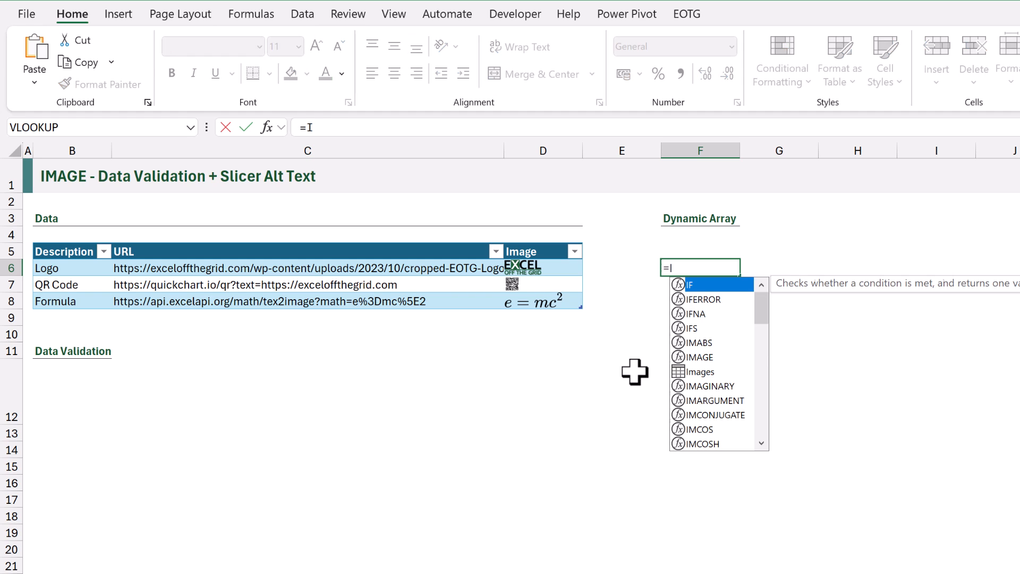
key("Down")
key("Down")
key("Tab")
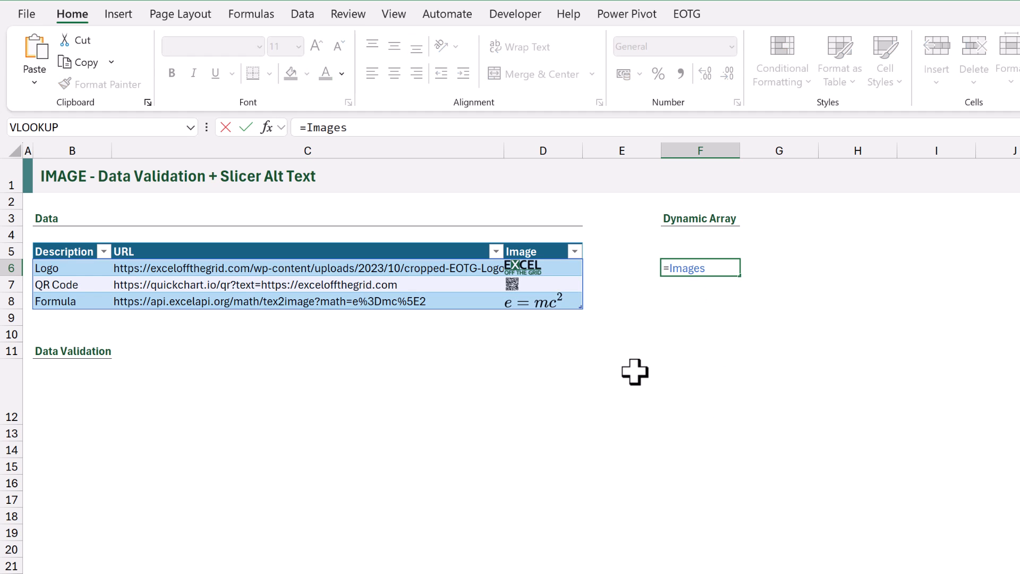
type("[Im")
key("Tab")
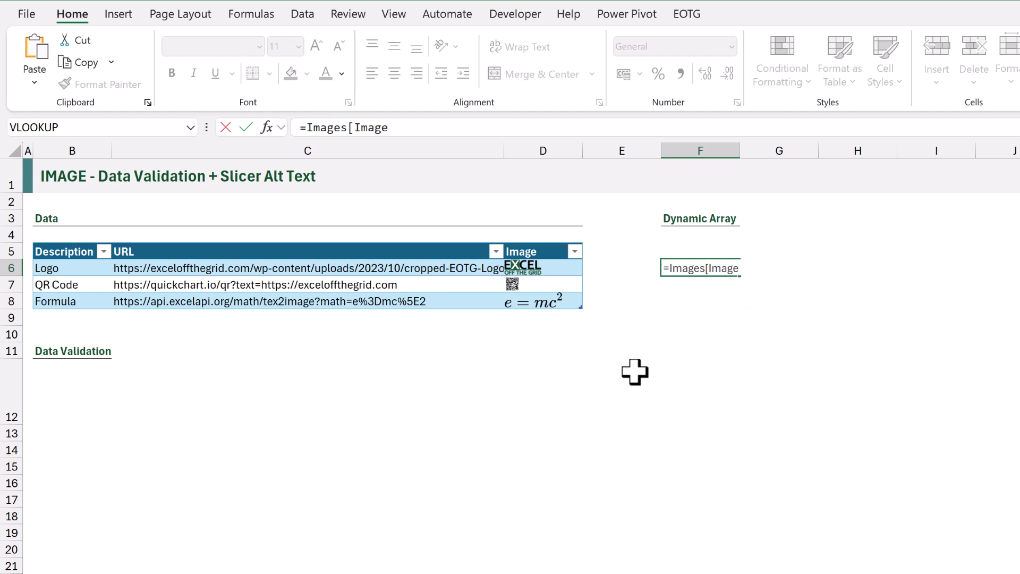
type("]")
key("ctrl+Return")
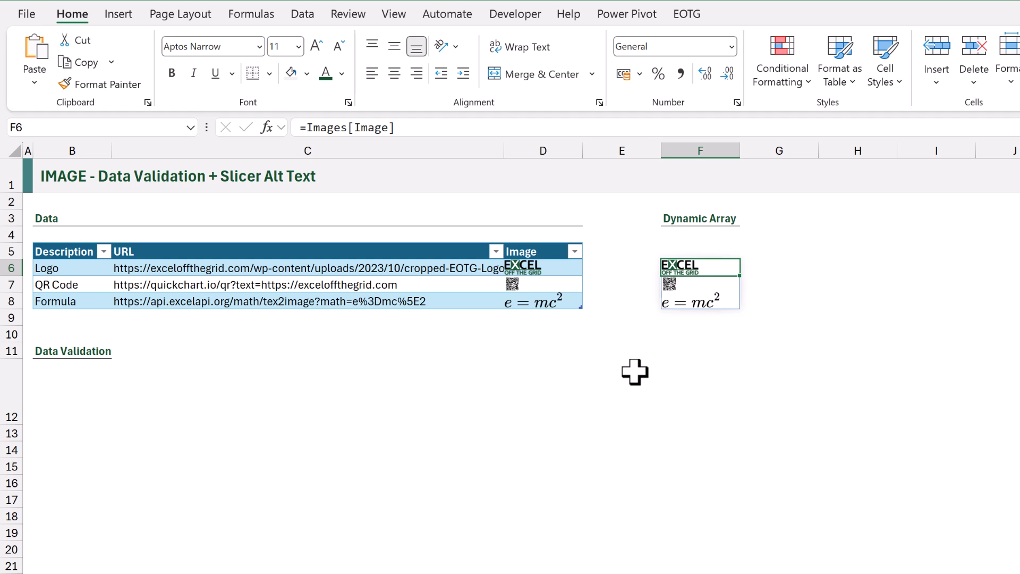
Apply List data validation to cell B12 with the source =$F$6#
left_click(92, 377)
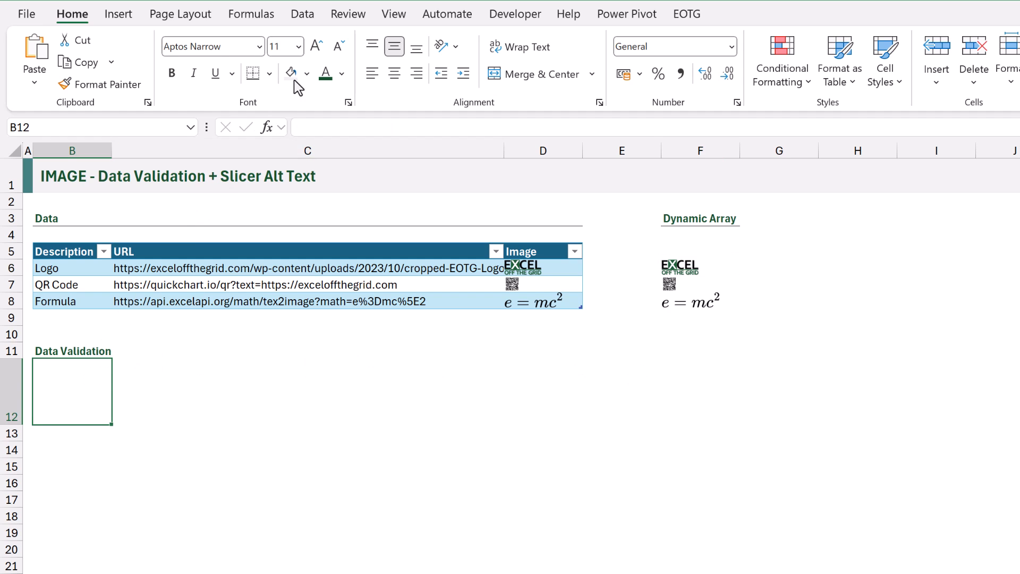
left_click(303, 16)
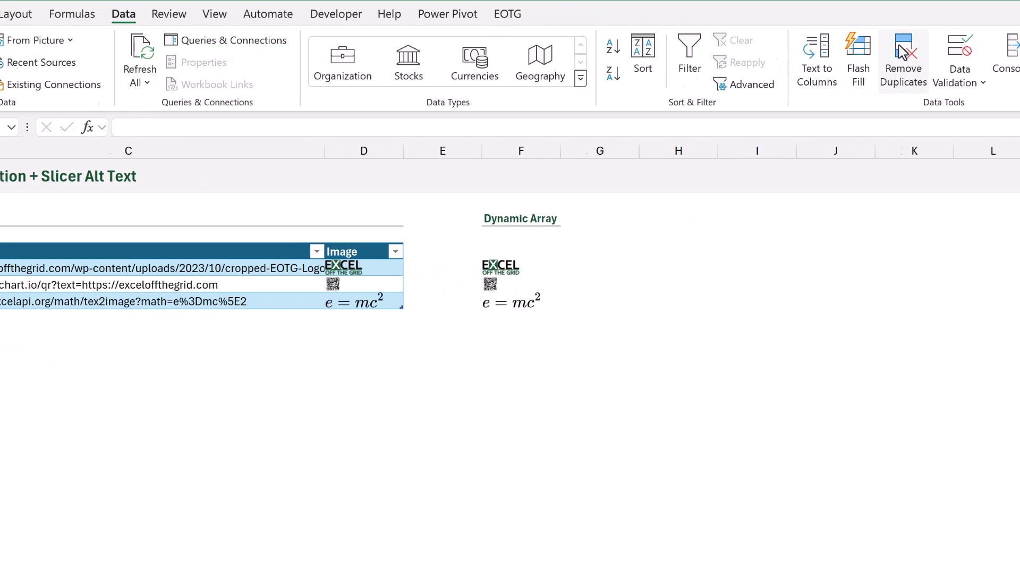
left_click(853, 54)
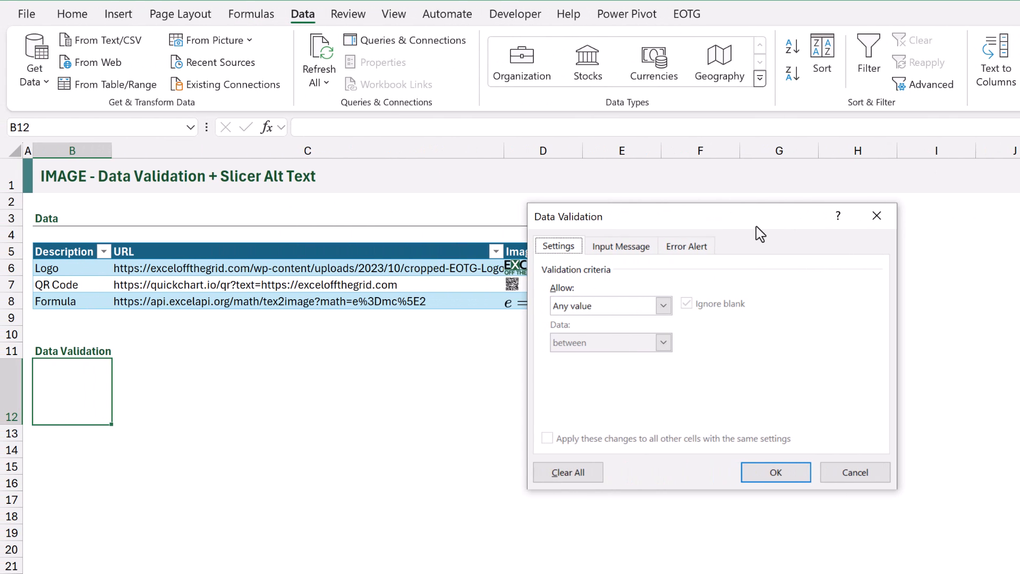
left_click_drag(761, 234, 447, 366)
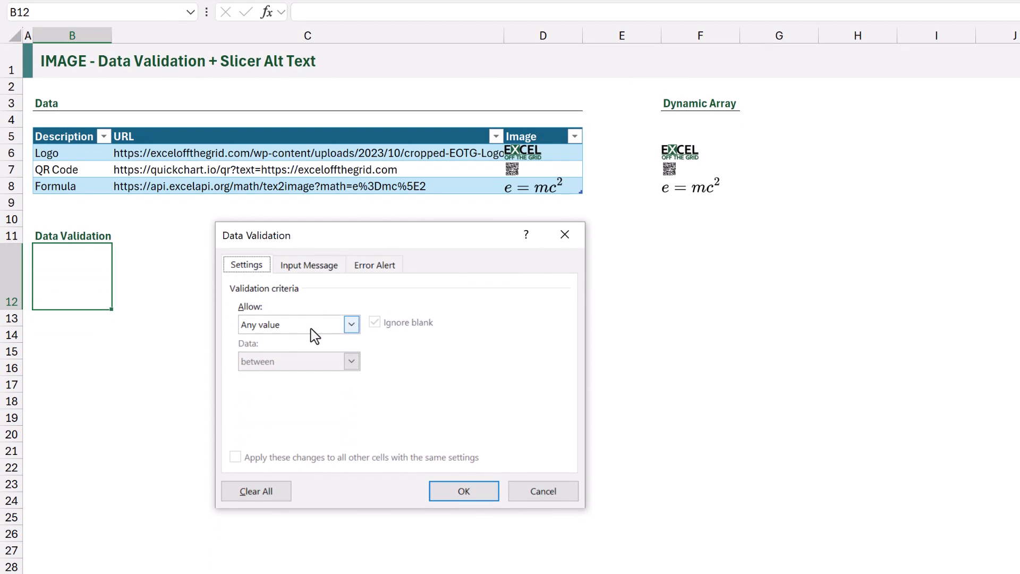
left_click(351, 368)
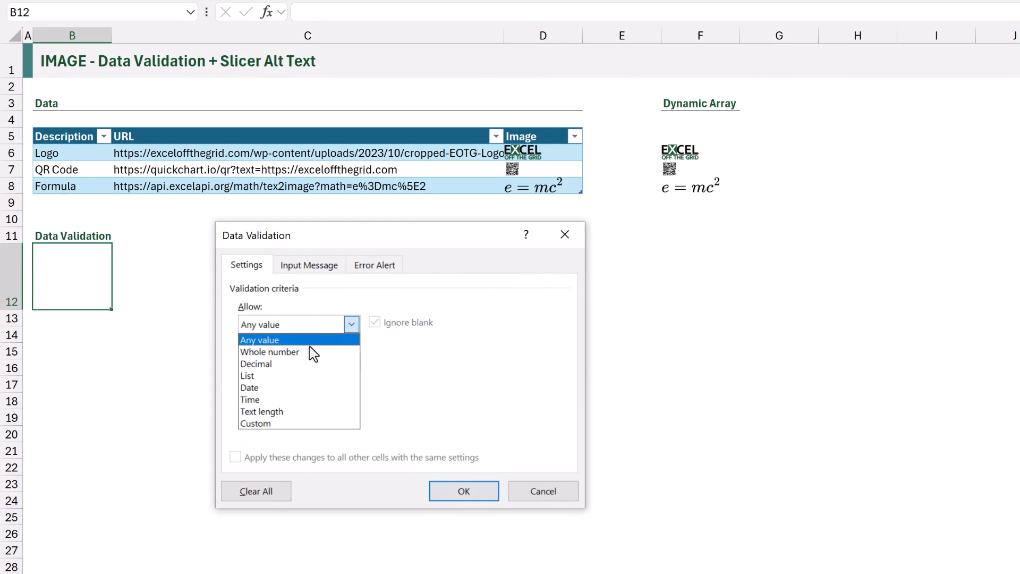
left_click(297, 418)
left_click(299, 396)
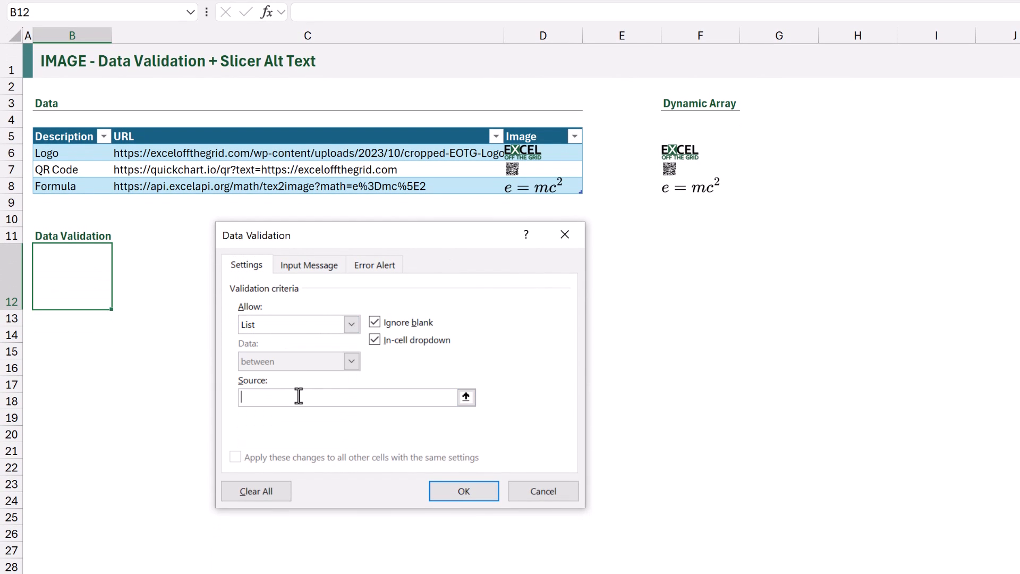
type("=")
left_click(688, 153)
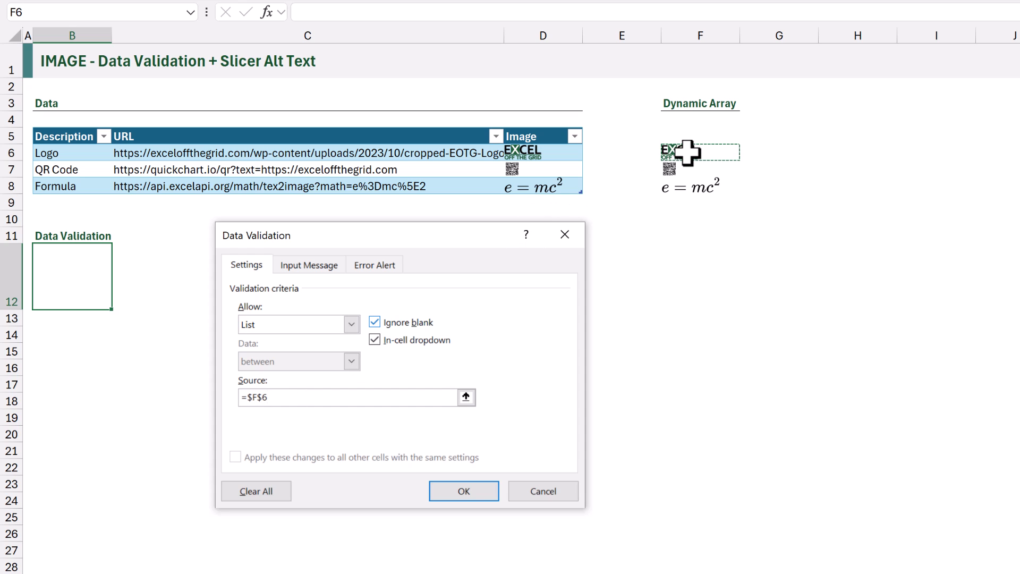
type("#")
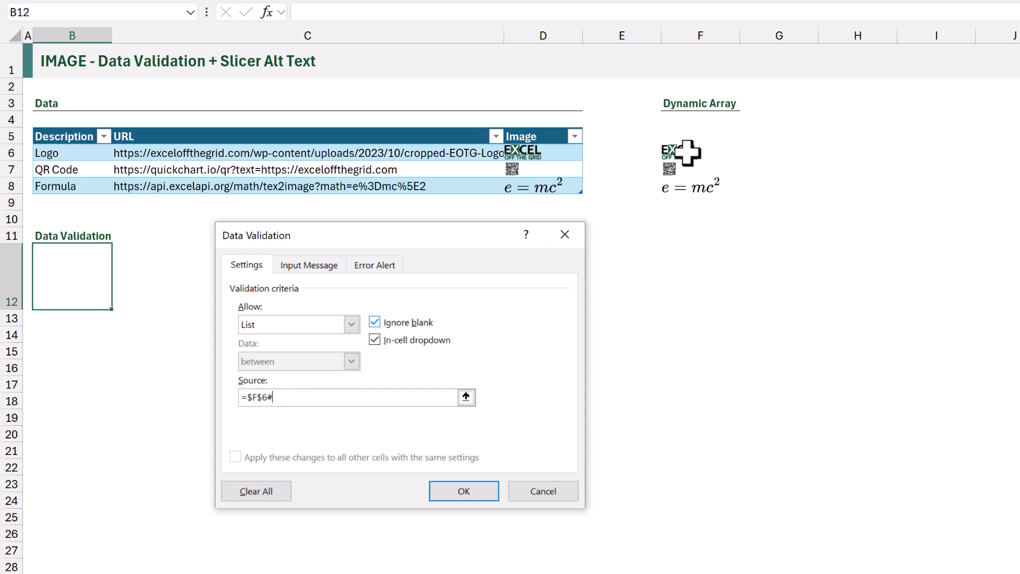
left_click(464, 492)
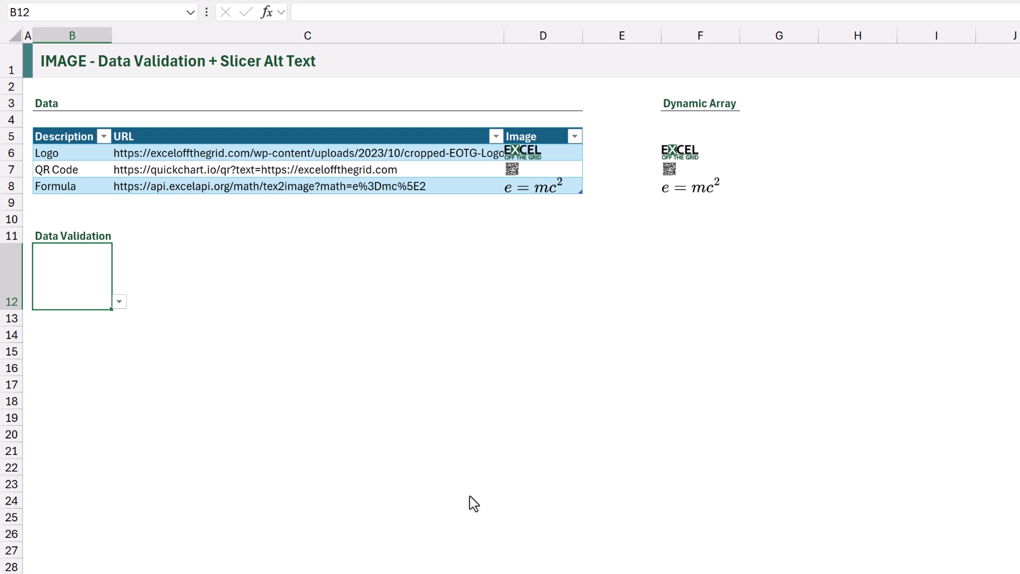
Try the drop-down in B12 by choosing Logo, QR Code and finally Logo again
left_click(119, 301)
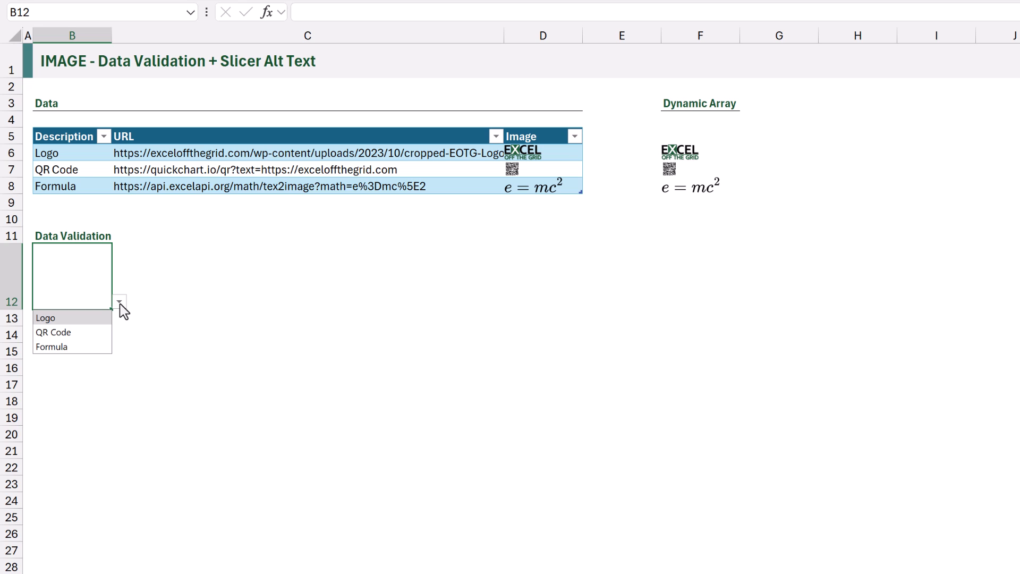
left_click(101, 320)
left_click(118, 303)
left_click(106, 329)
left_click(119, 302)
left_click(107, 319)
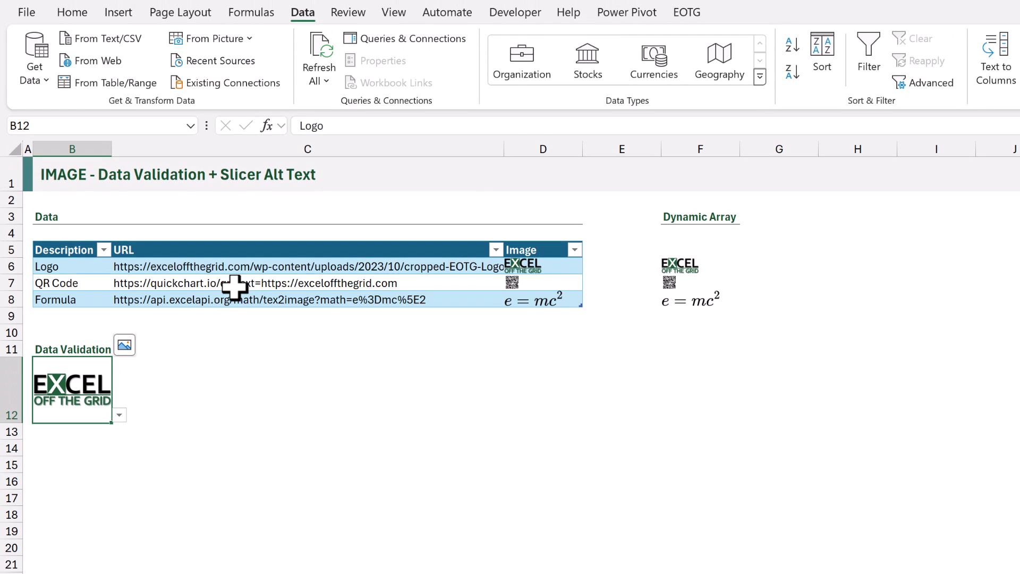
Insert a slicer for the table's Image column and move it below the table, beside the data validation cell
left_click(235, 286)
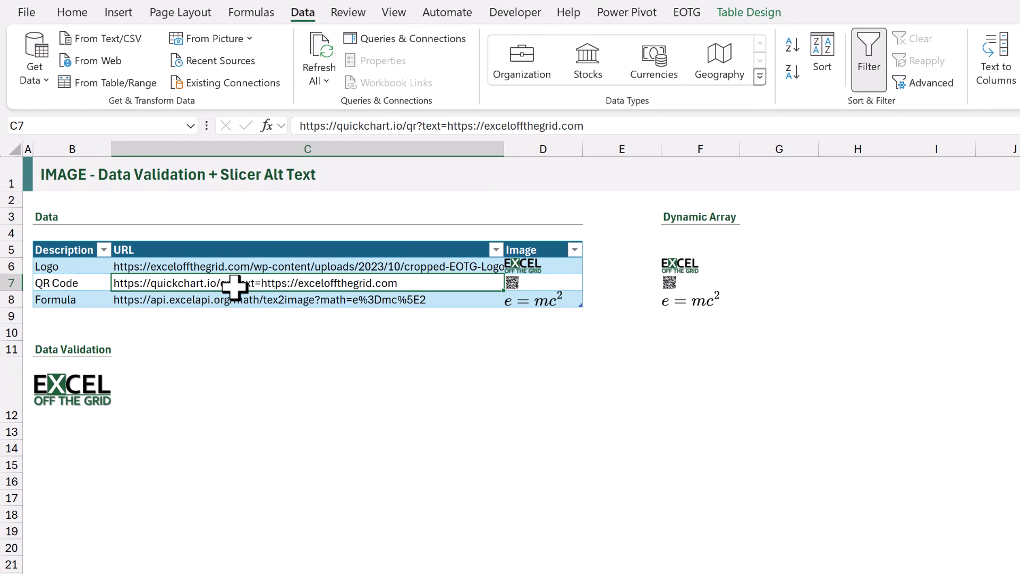
left_click(129, 13)
left_click(901, 50)
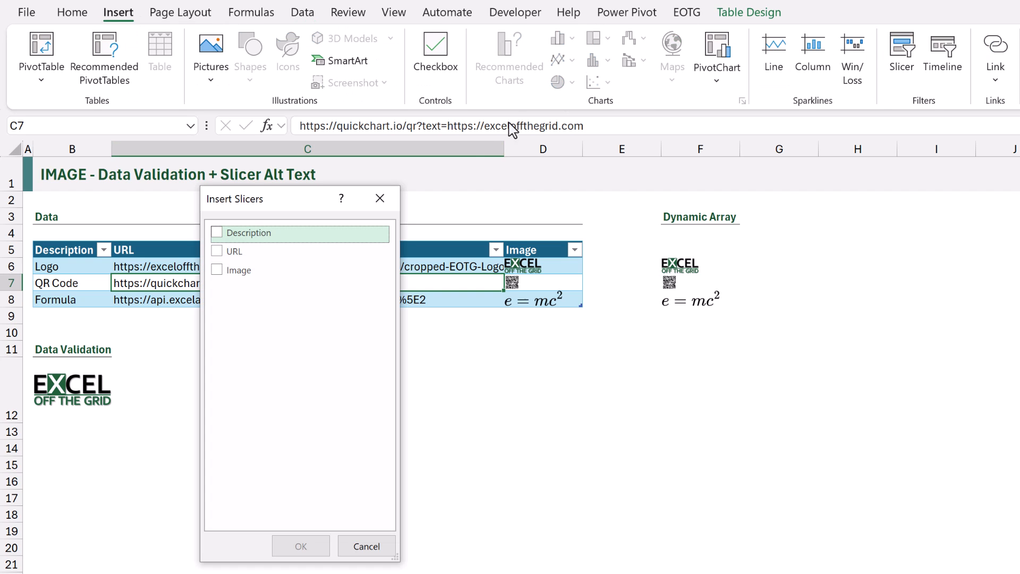
left_click(223, 272)
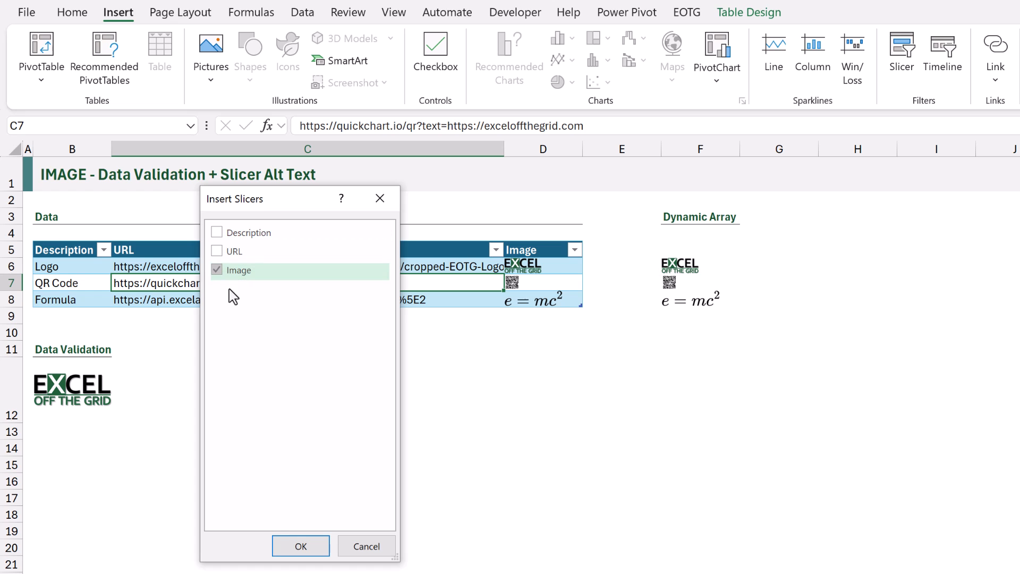
left_click(302, 547)
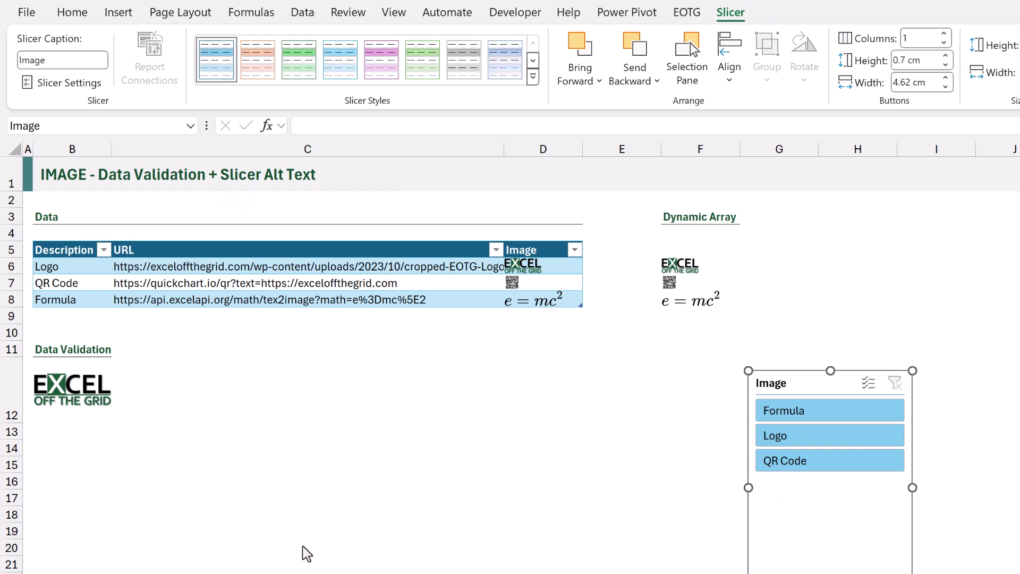
left_click_drag(779, 378, 455, 371)
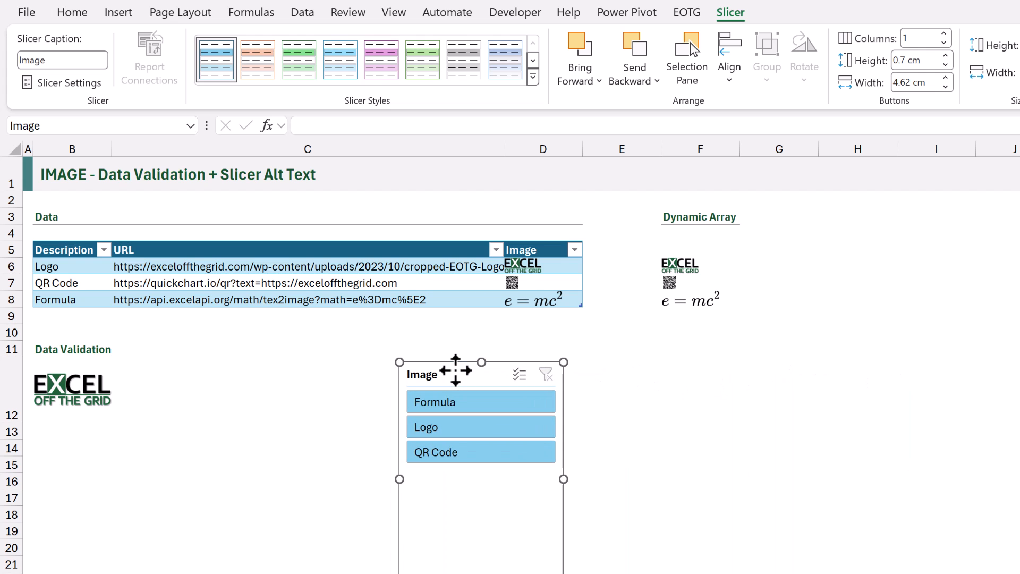